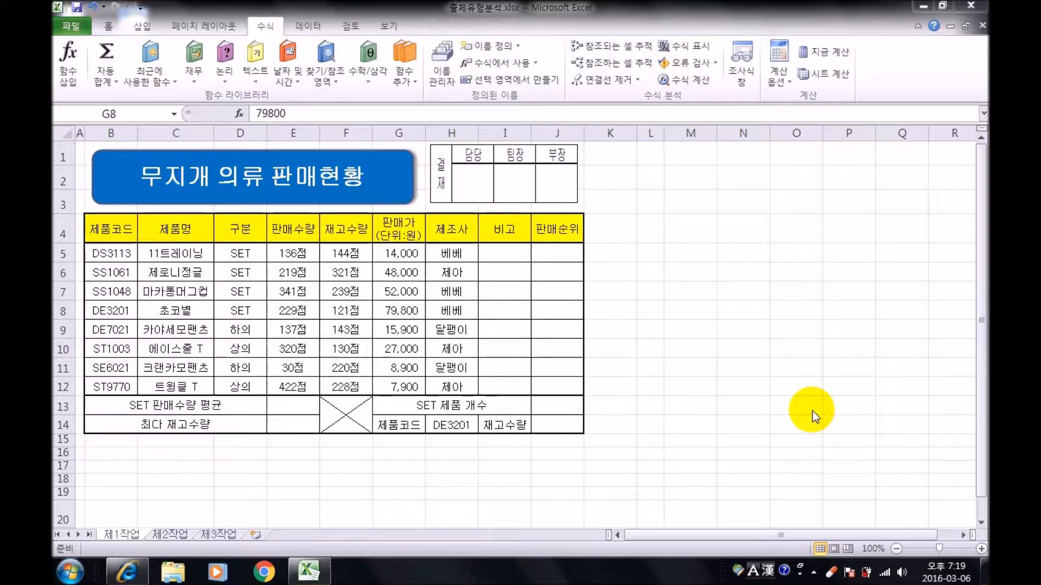
Begin a formula in cell I5, the first 비고 cell, with an IF function containing a nested OR function.
left_click(496, 251)
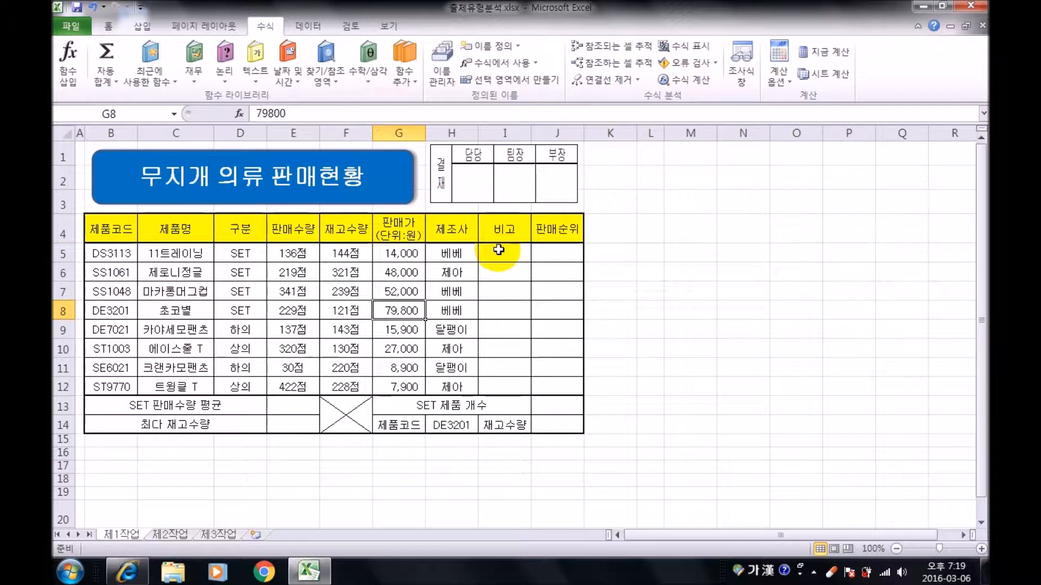
left_click(483, 255)
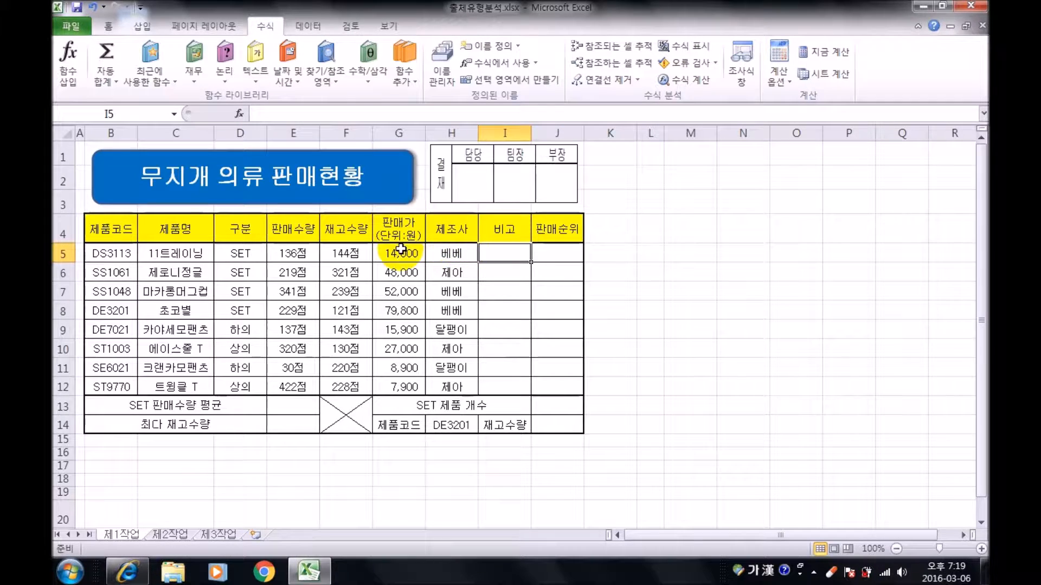
left_click(557, 310)
left_click(503, 254)
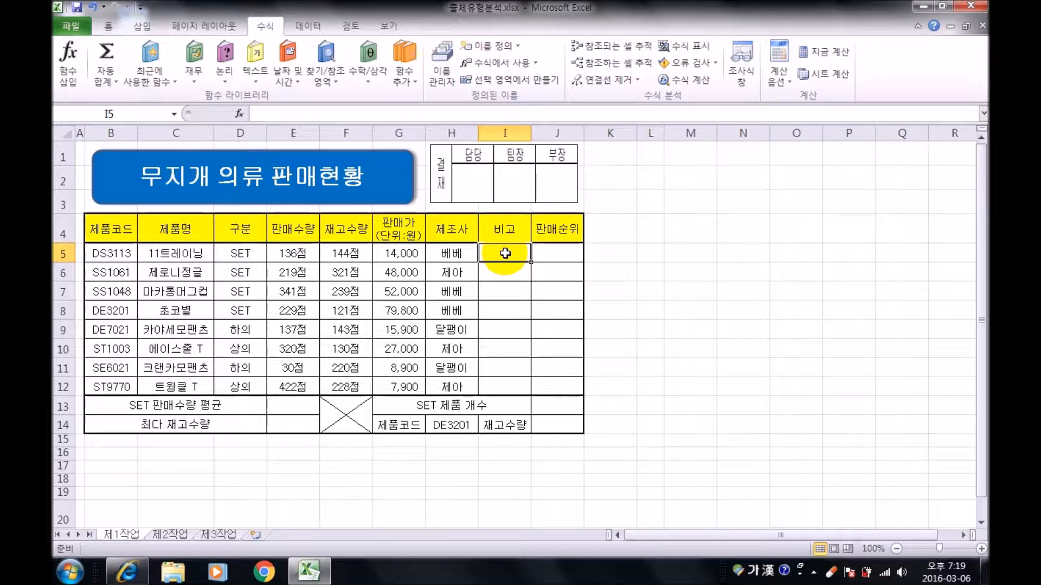
type("=")
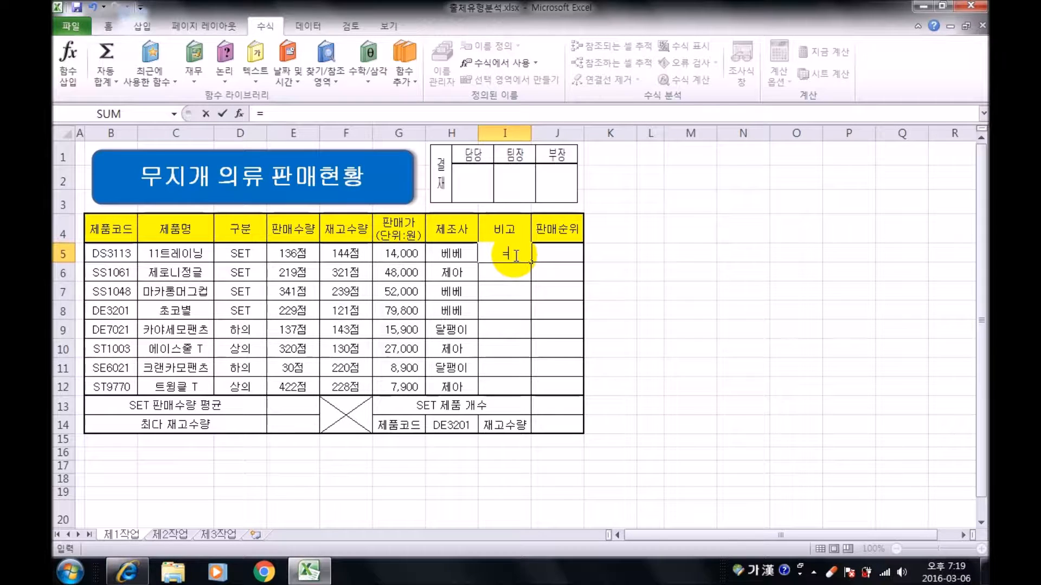
type("ㅑ")
key("BackSpace")
key("Hangul")
type("if")
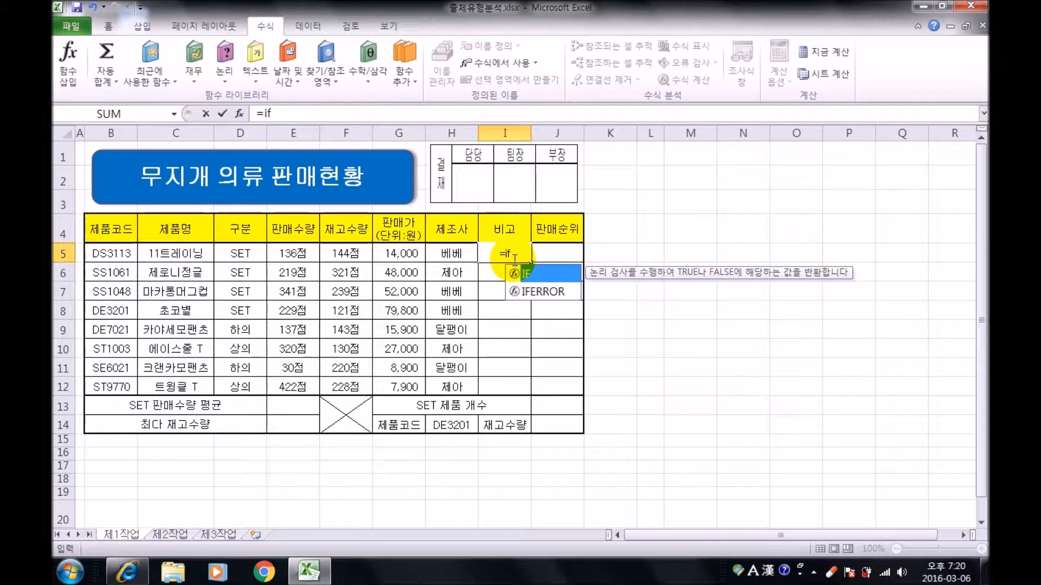
type("(")
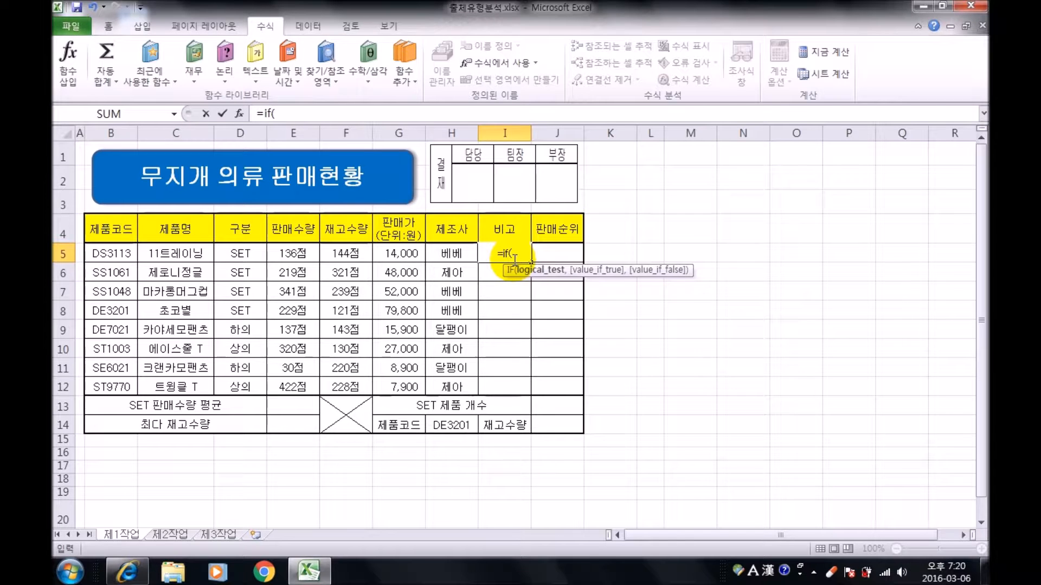
type("or(")
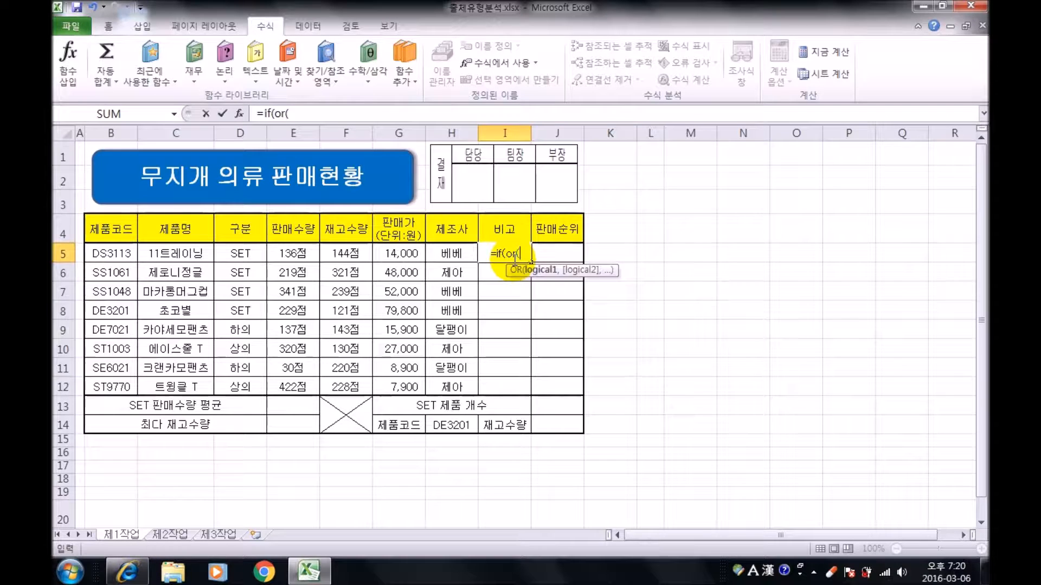
Enter the OR conditions F5>=200 and G5>=50000 as the IF function's logical test in I5.
left_click(346, 251)
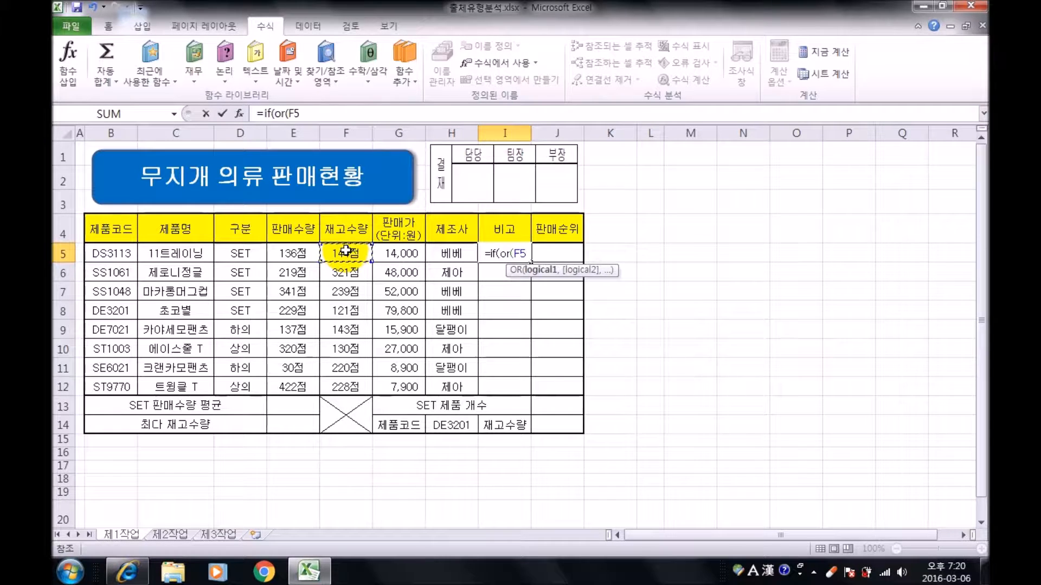
type(">=")
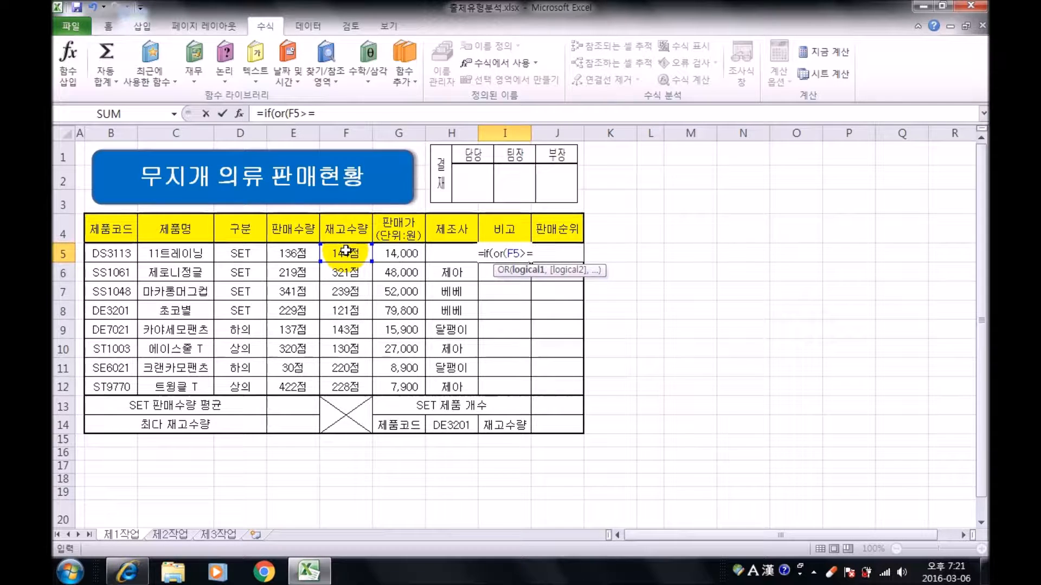
type("200")
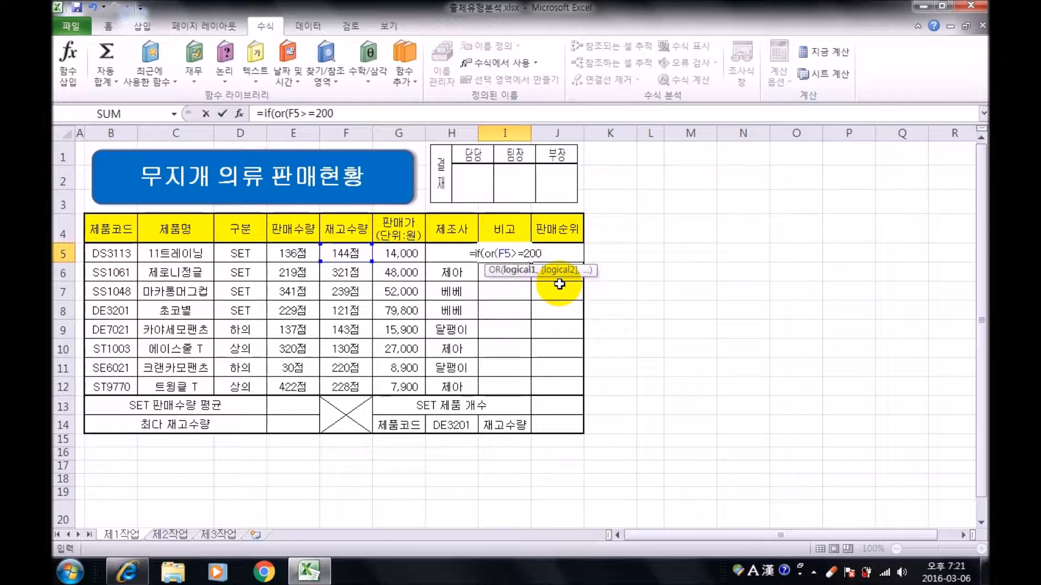
type(",")
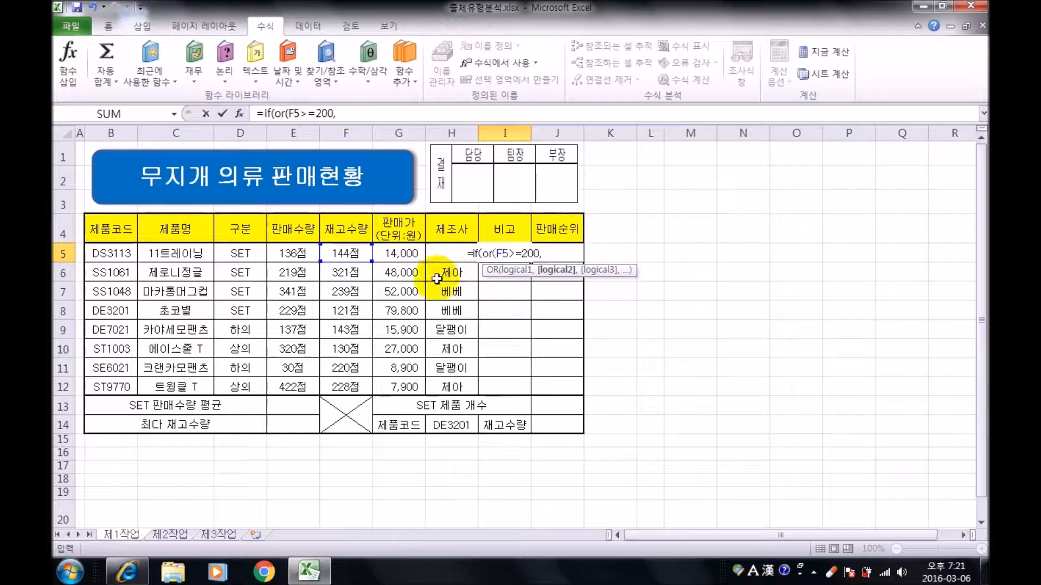
left_click(410, 254)
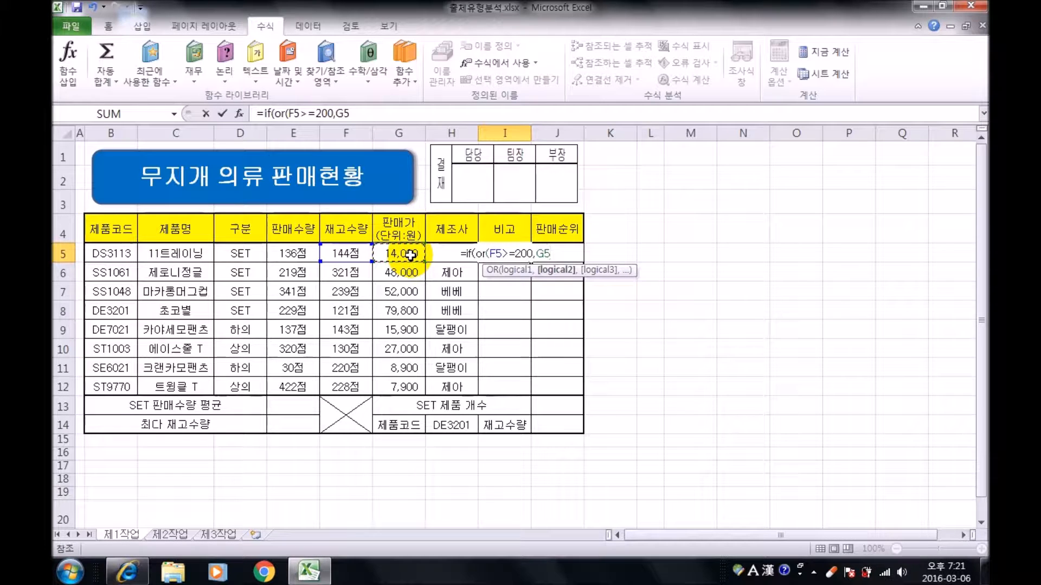
type(">=")
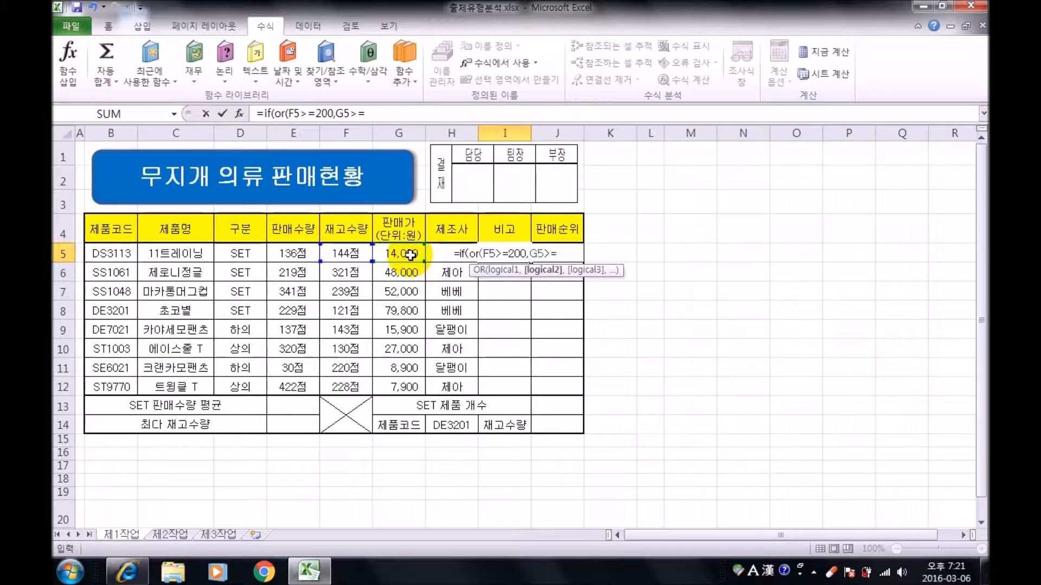
type("50")
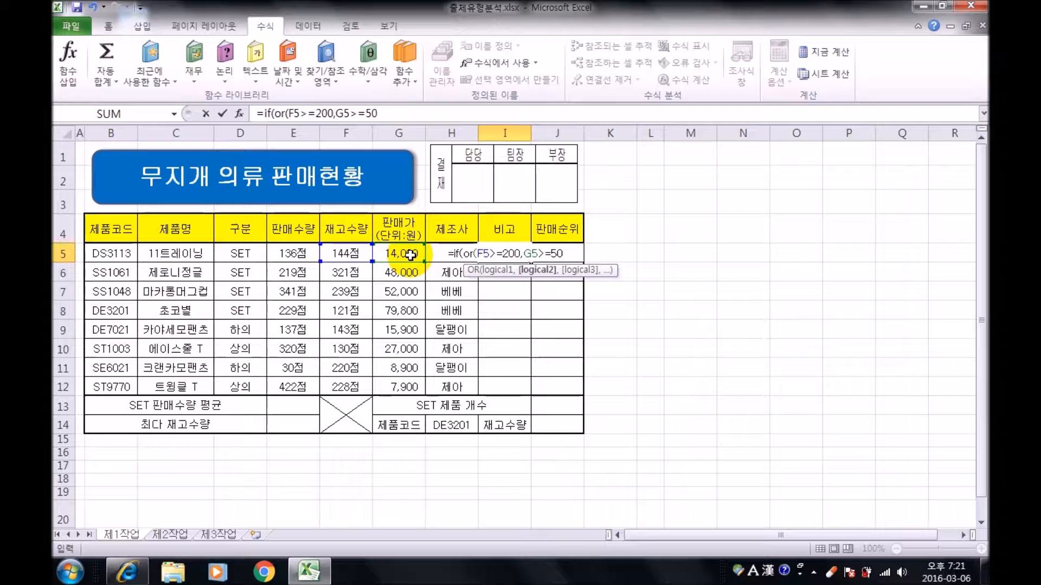
type("000")
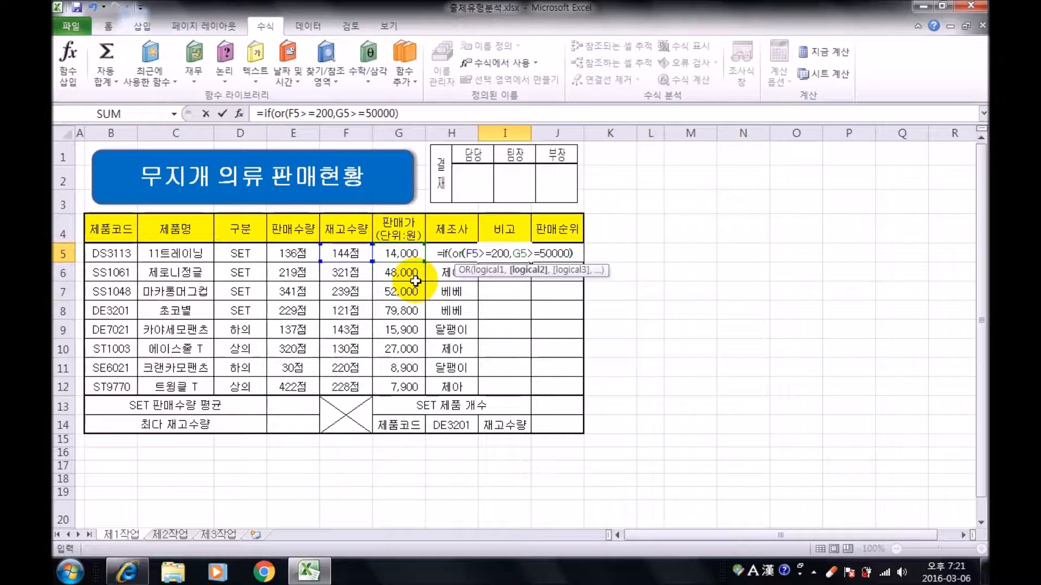
type(")")
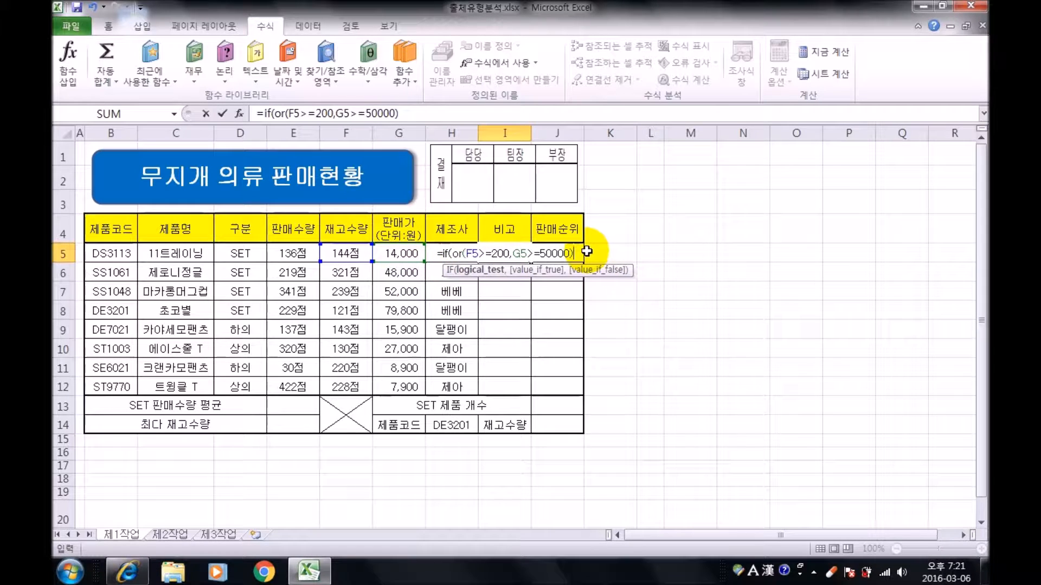
Complete the I5 formula so it returns "20% 할인" when true and an empty string "" when false.
type(",")
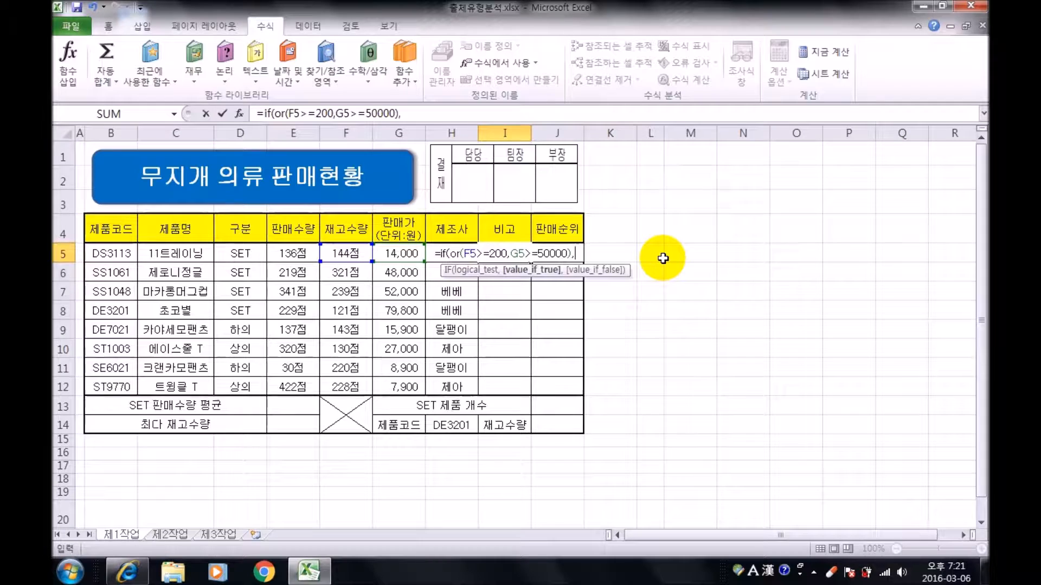
type("\"")
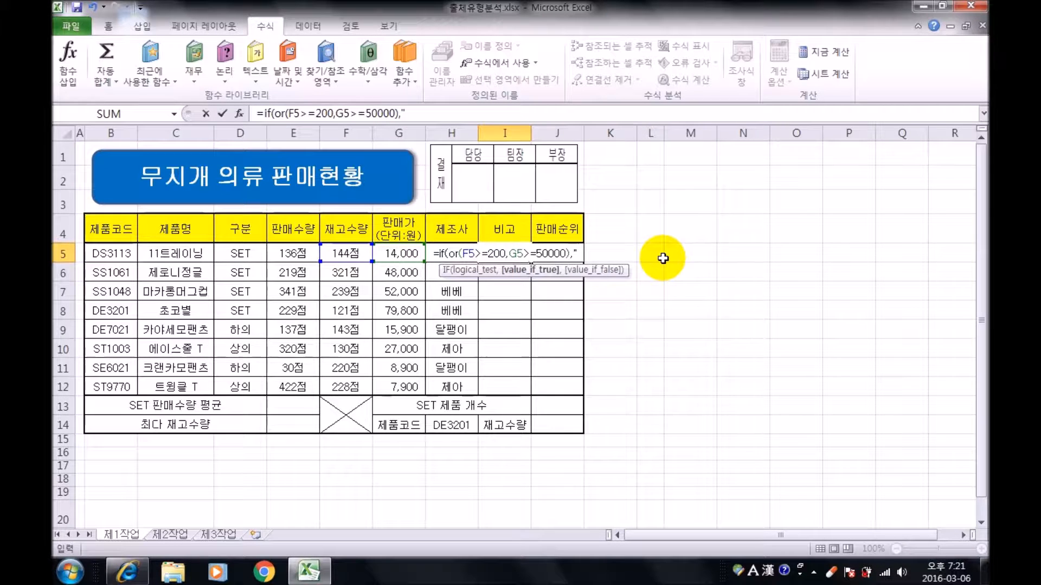
type("20")
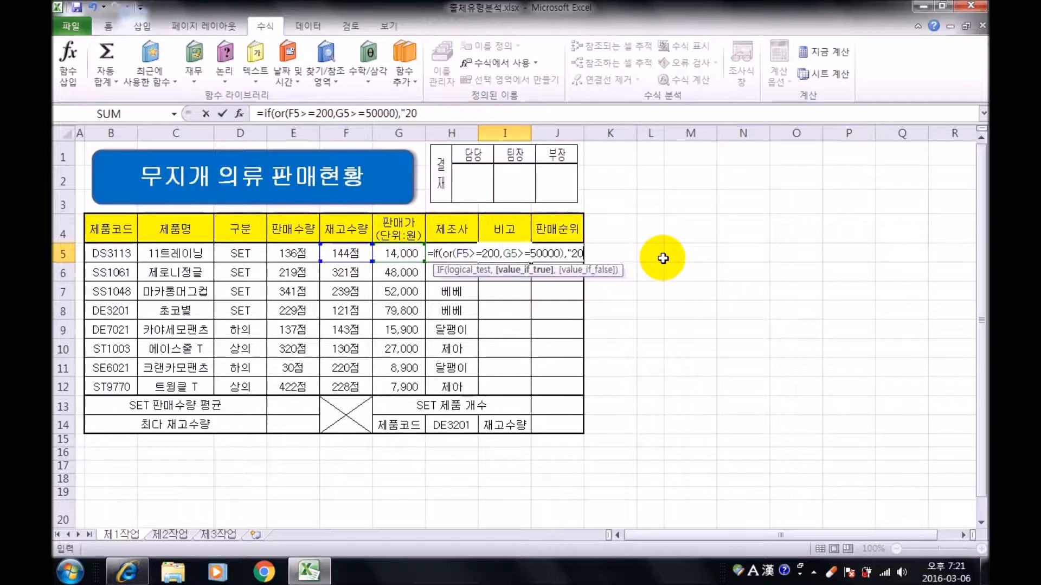
type("% gkf")
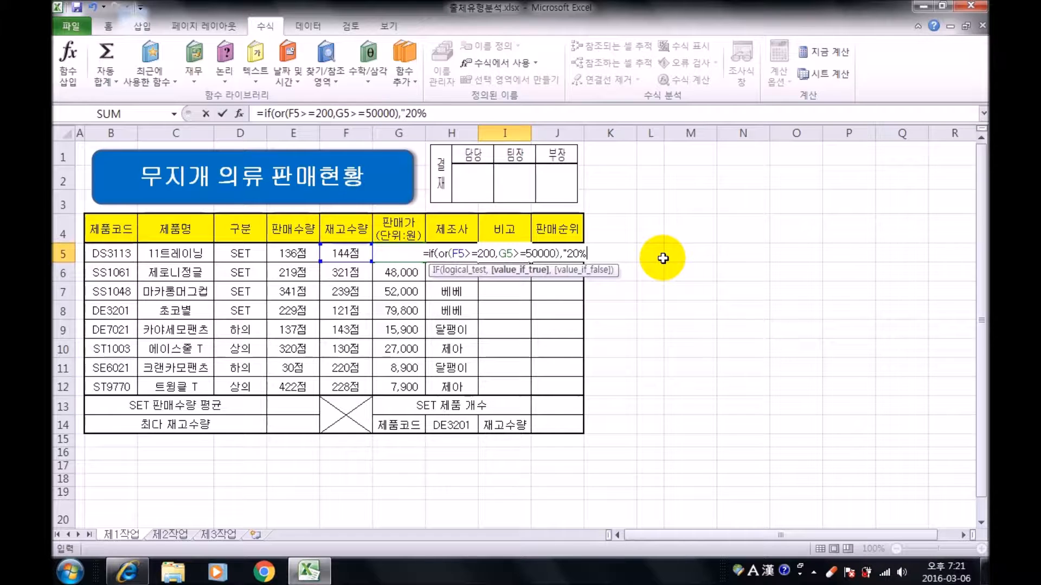
key("BackSpace")
key("BackSpace")
key("BackSpace")
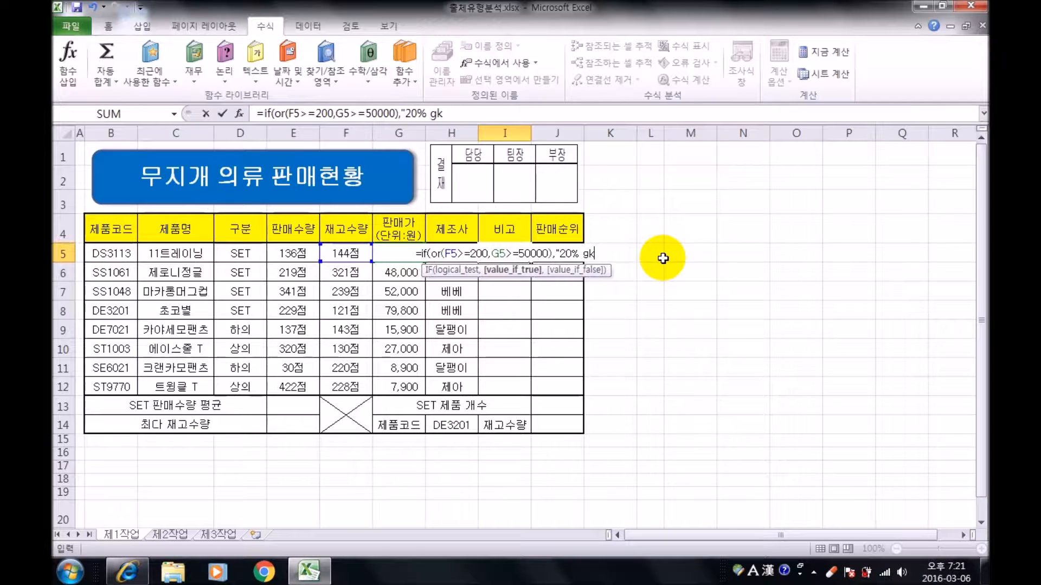
key("Hangul")
type("할이ㄴ\"")
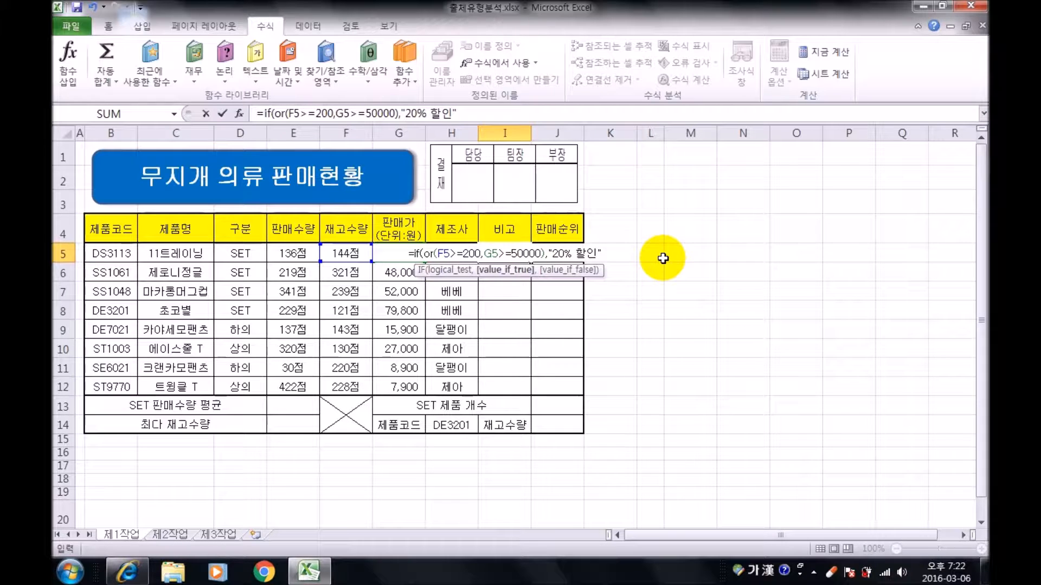
type(",")
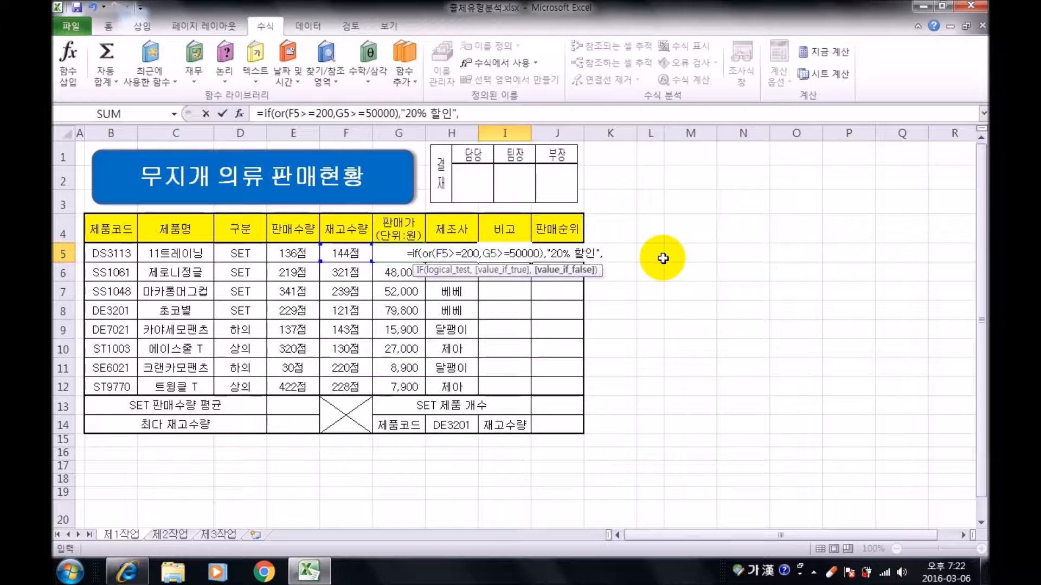
type("\"\"")
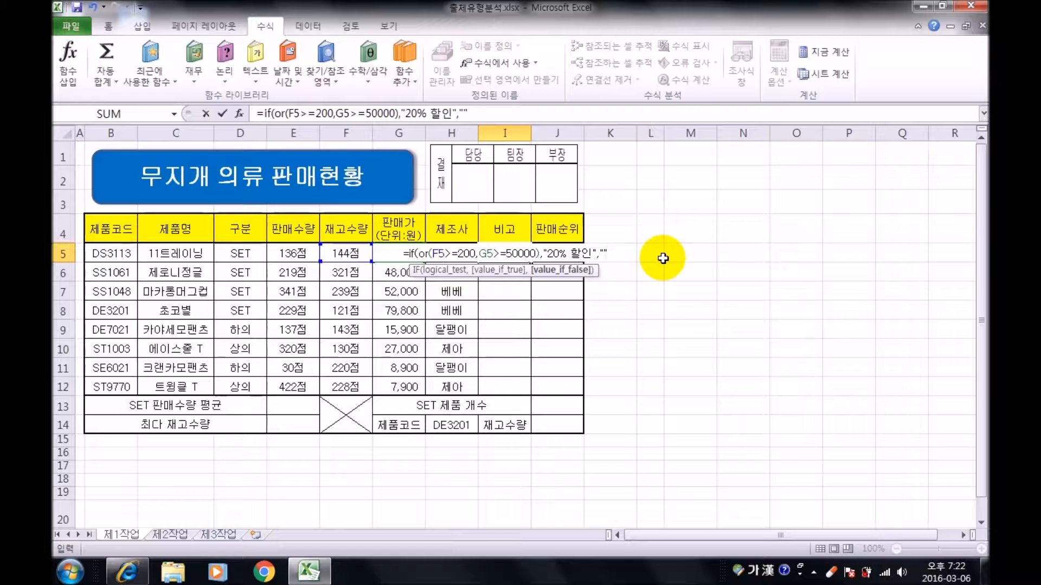
type(")")
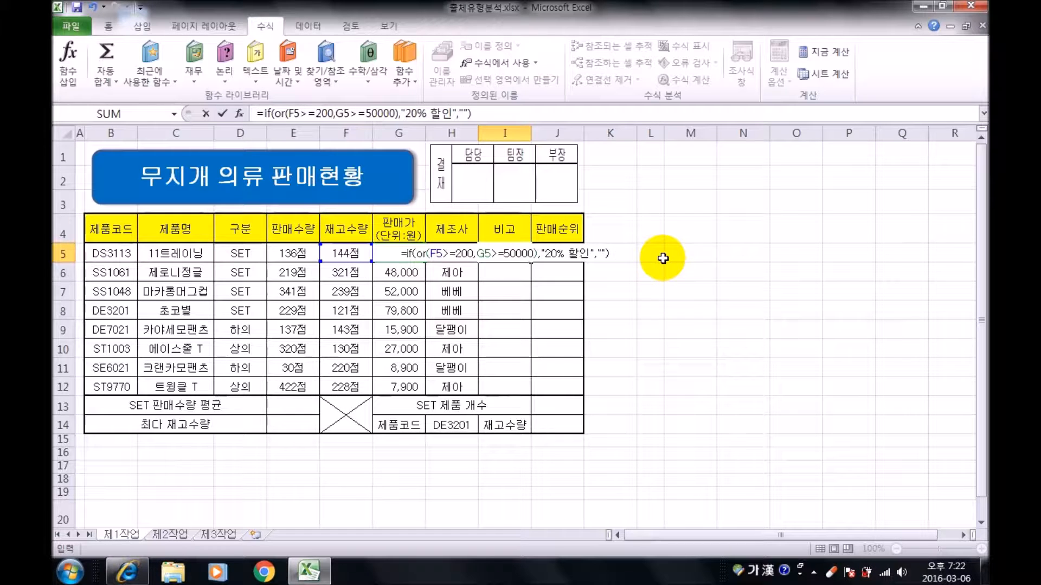
key("Return")
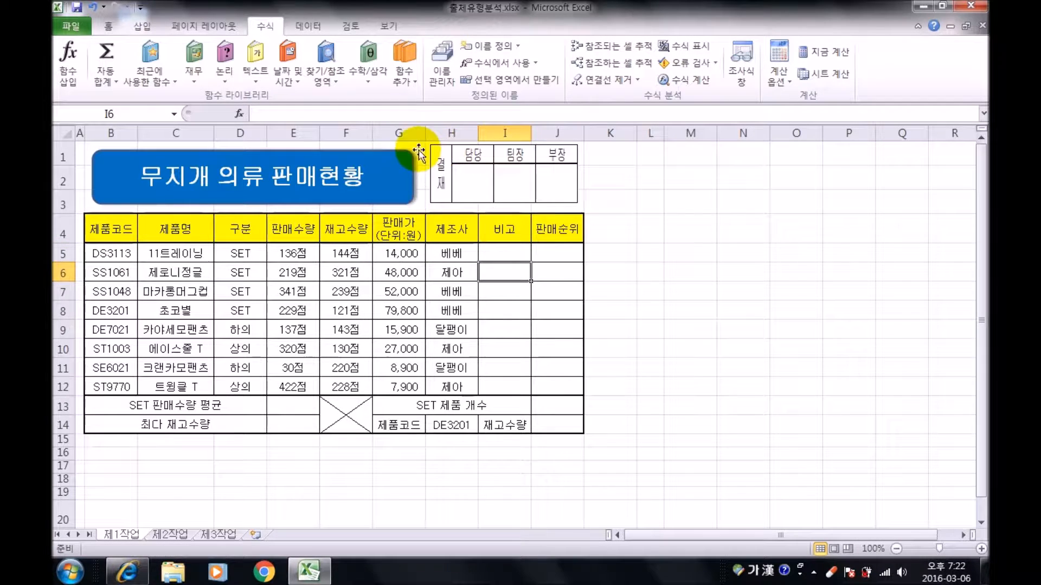
Copy the IF formula in I5 down the 비고 column through I12.
left_click(504, 254)
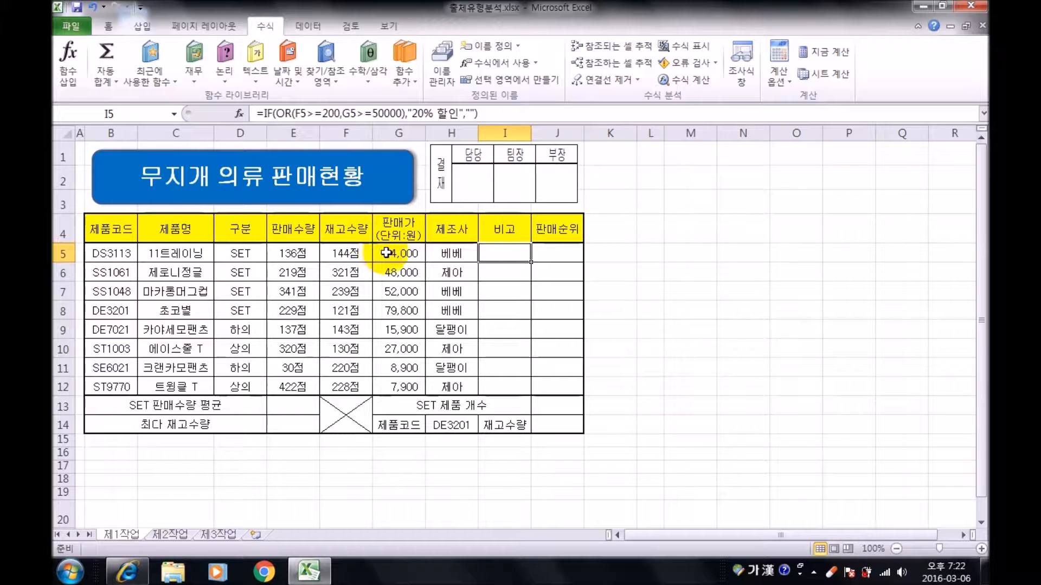
left_click(356, 258)
left_click(414, 256)
left_click(355, 252)
left_click(413, 255)
left_click(499, 250)
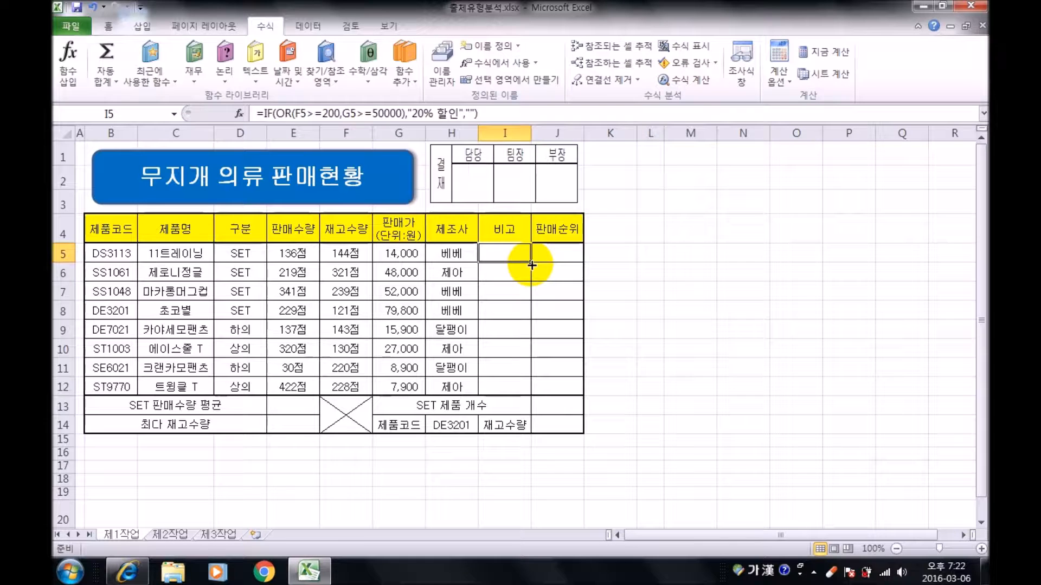
left_click_drag(531, 266, 533, 394)
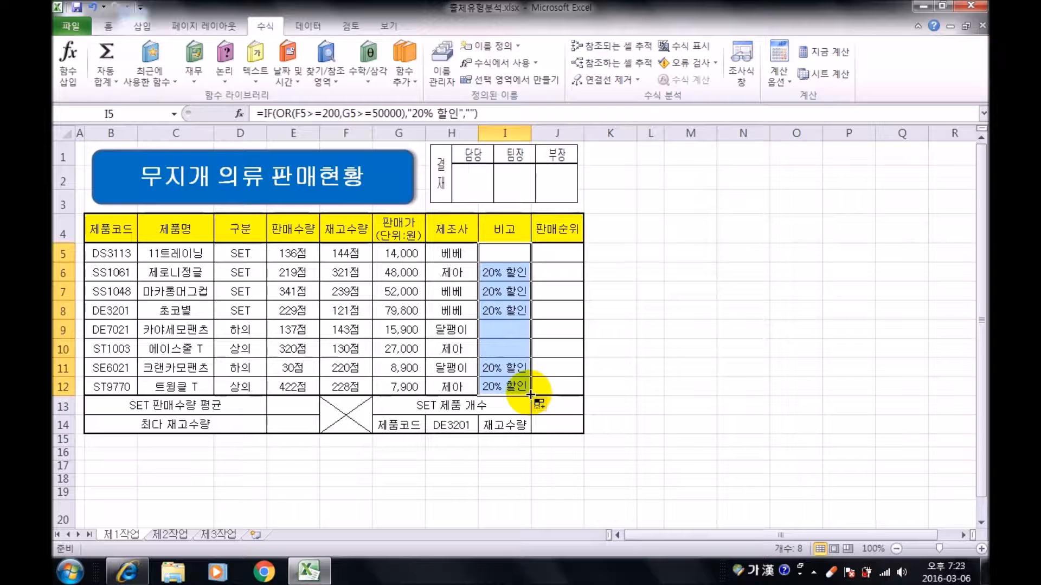
Check the 비고 results in rows 6, 9 and 10 against their 재고수량 and 판매가 values.
left_click(504, 271)
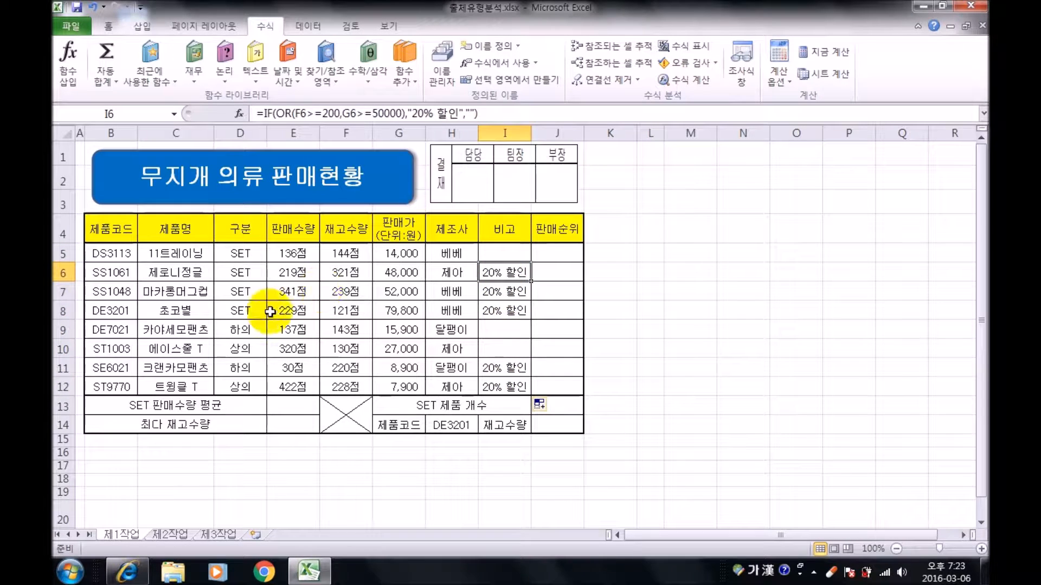
left_click(329, 274)
left_click(399, 273)
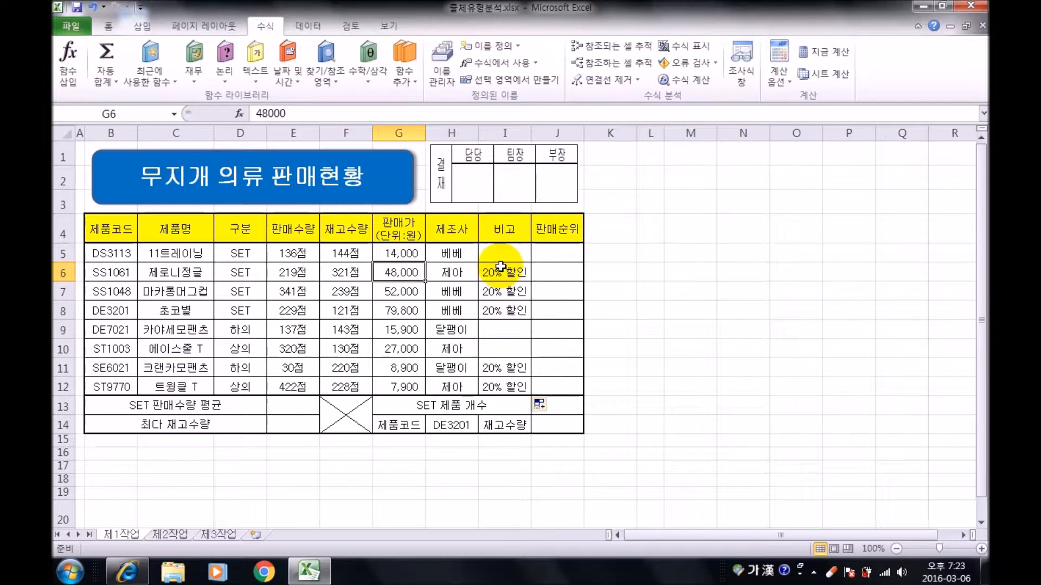
left_click(504, 277)
left_click(345, 329)
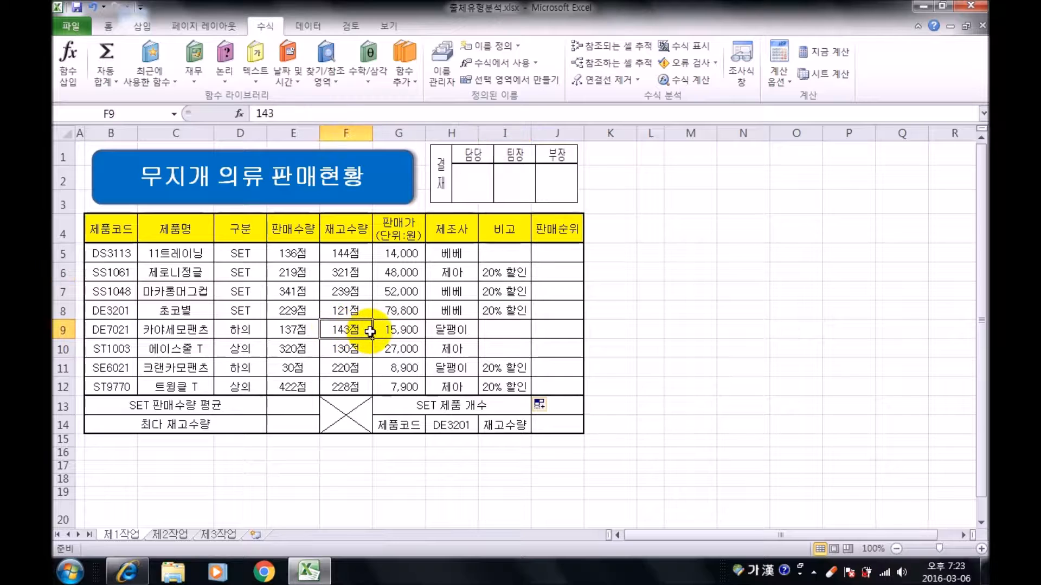
left_click(497, 332)
left_click(502, 350)
left_click(498, 331)
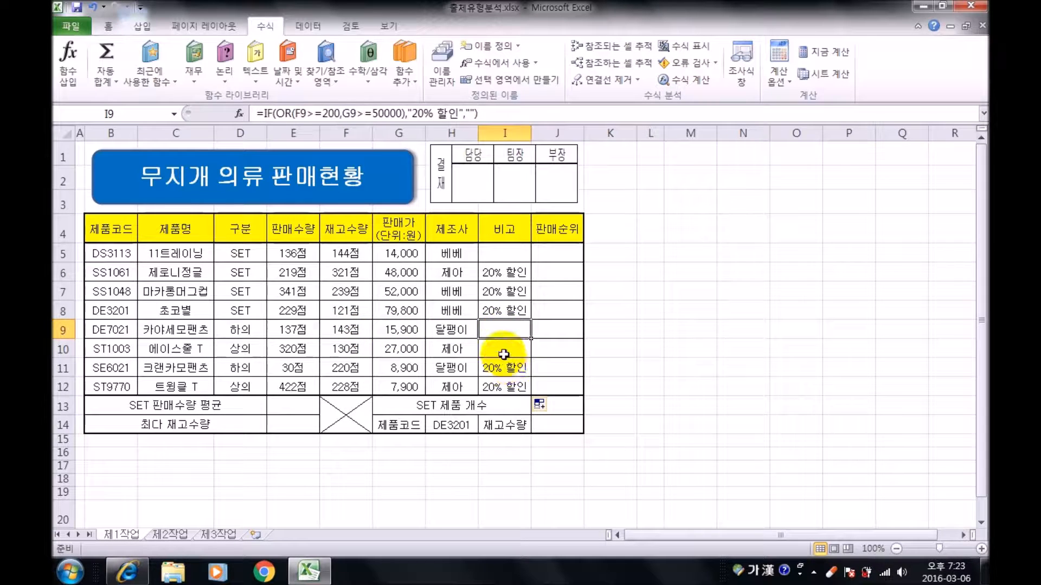
left_click(504, 353)
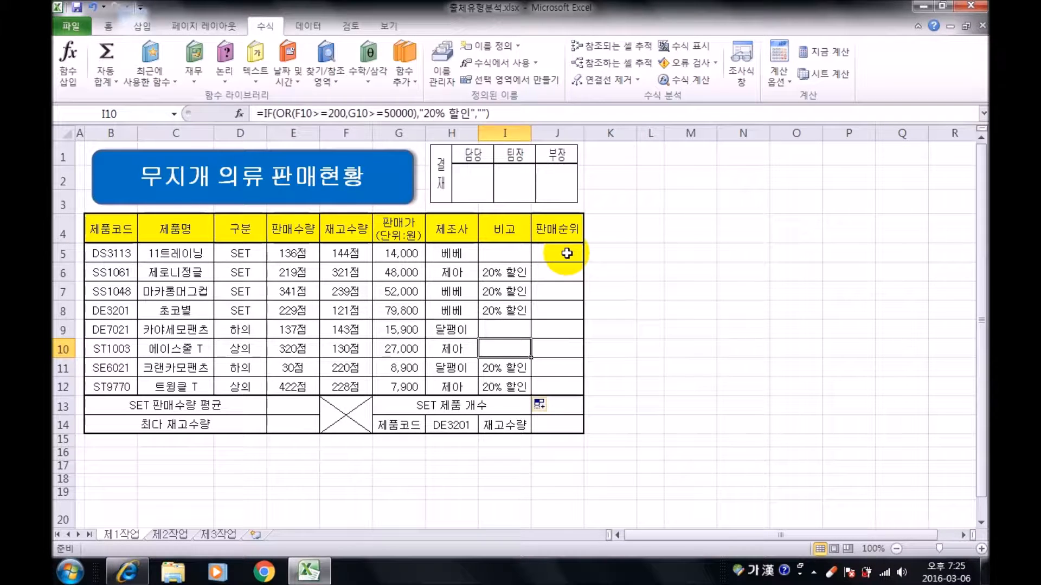
Start a RANK formula in J5 under 판매순위 with the 판매수량 value in E5 as the number to rank.
left_click(567, 253)
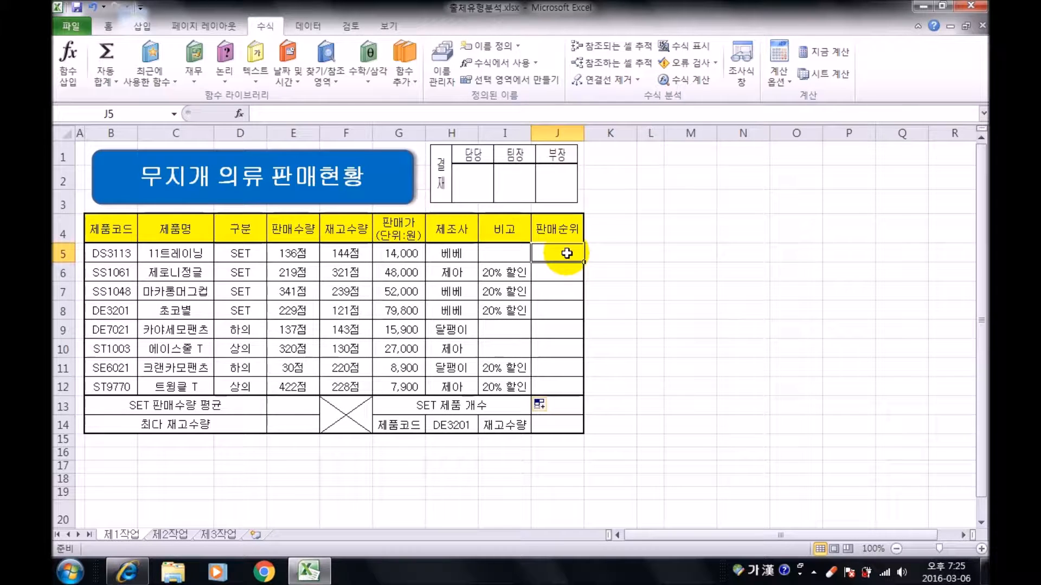
type("=")
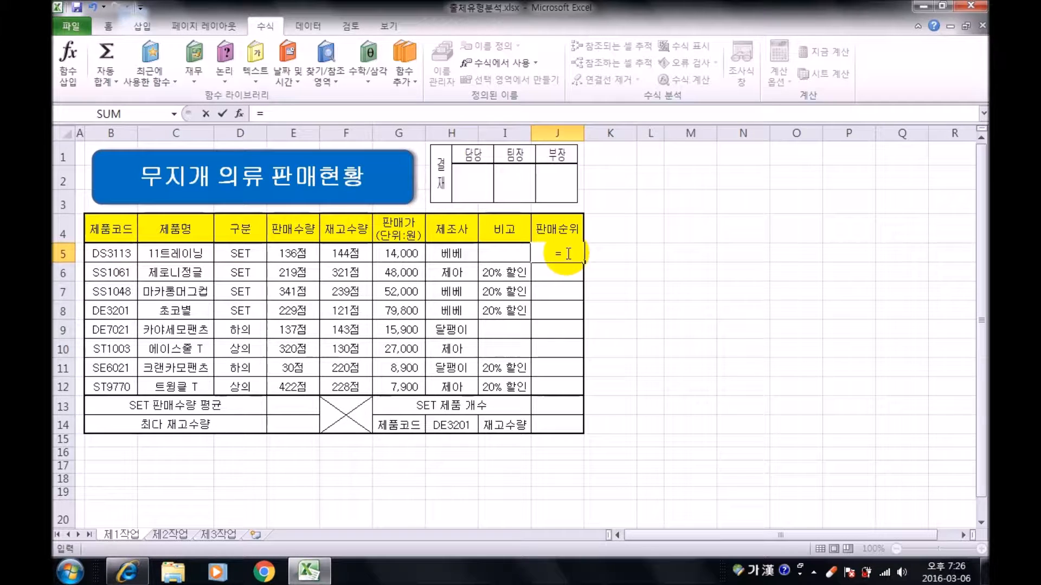
type("ㅔ")
key("Hangul")
key("BackSpace")
type("ra")
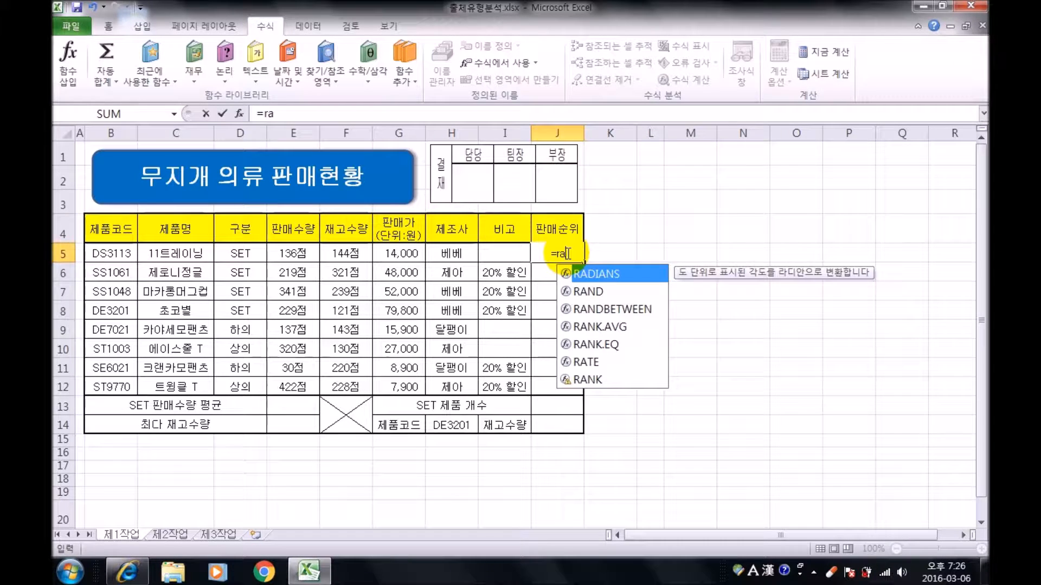
type("nk")
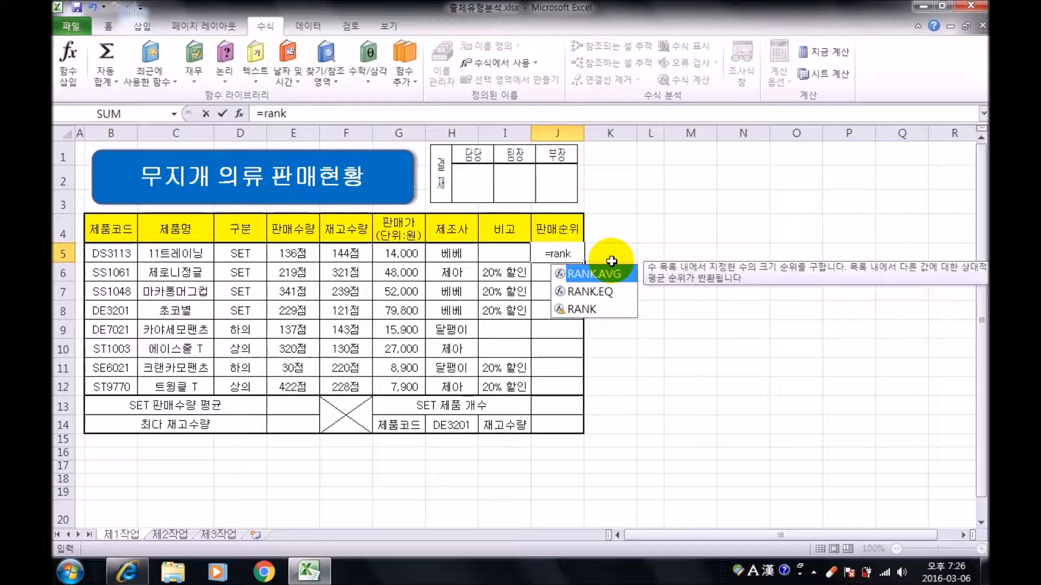
type("(")
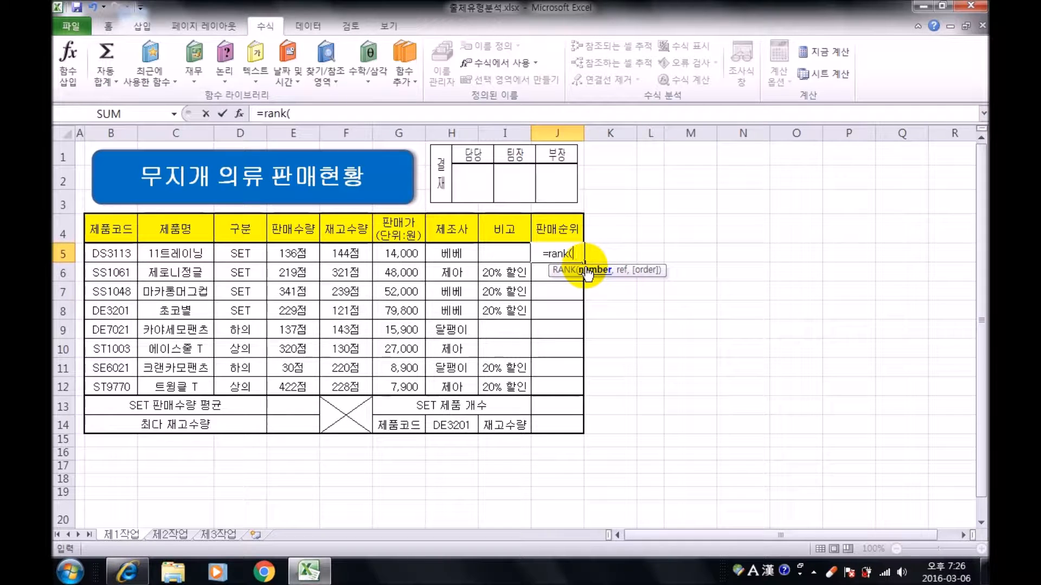
left_click(299, 252)
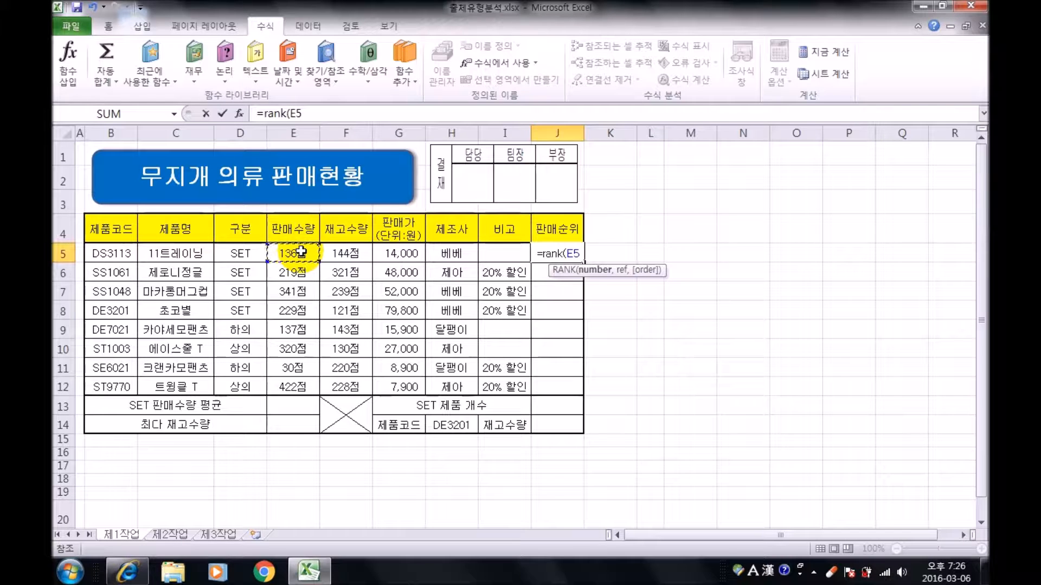
type(",")
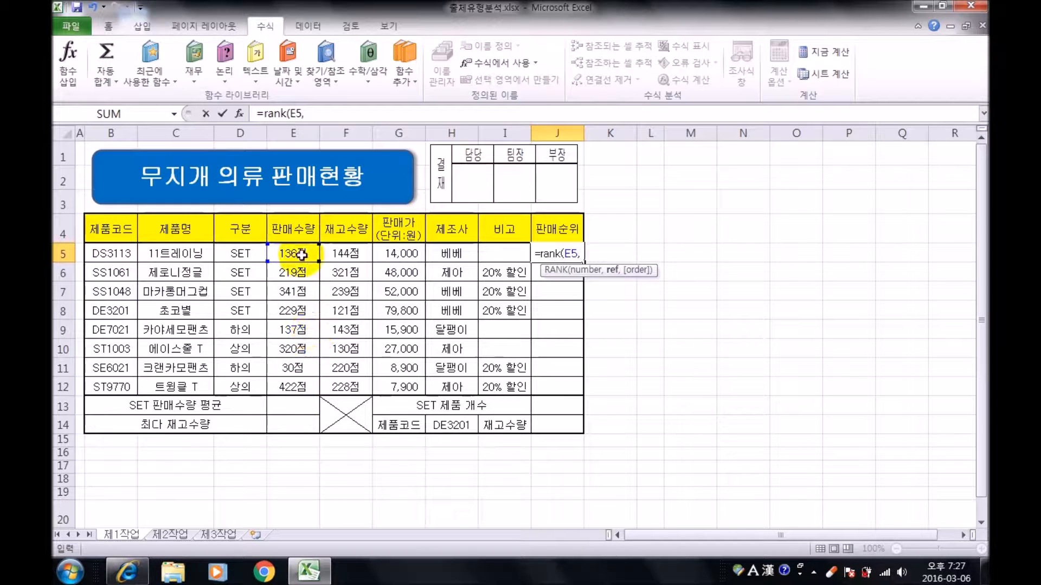
Complete the J5 RANK formula with the absolute range $E$5:$E$12 and descending order 0, and copy it down through J12.
left_click_drag(293, 250, 302, 387)
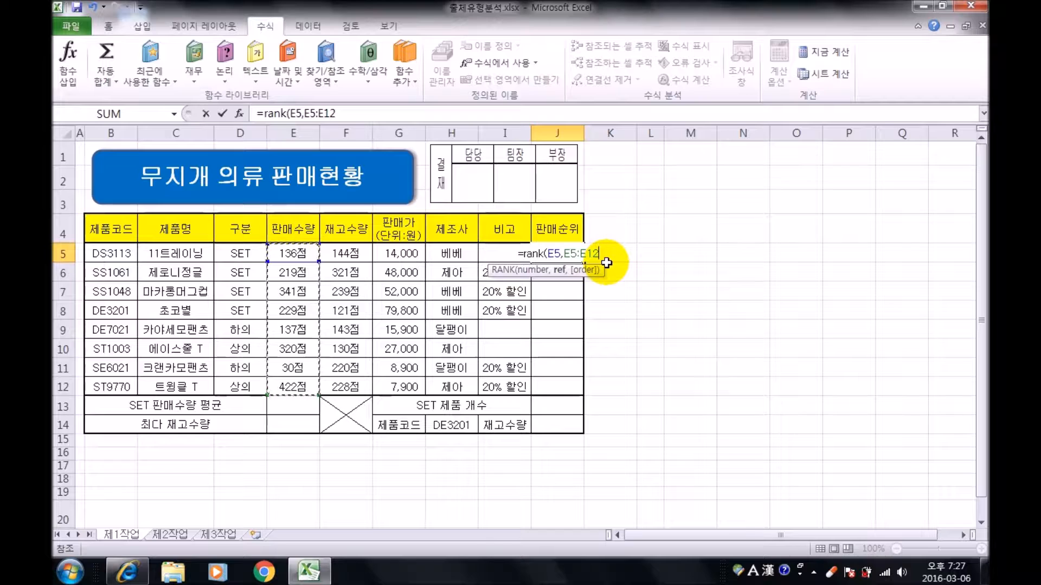
key("F4")
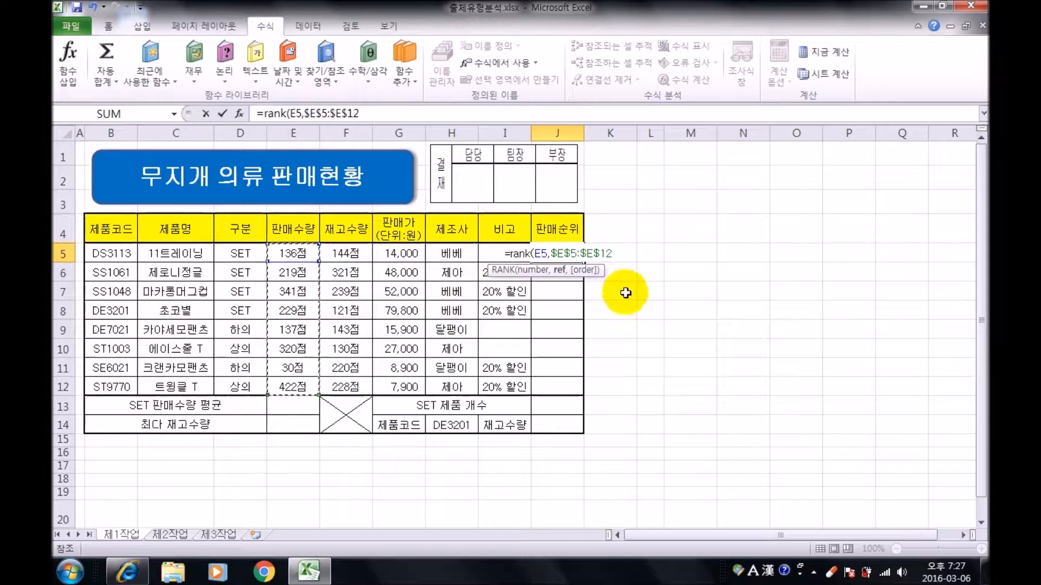
type(",")
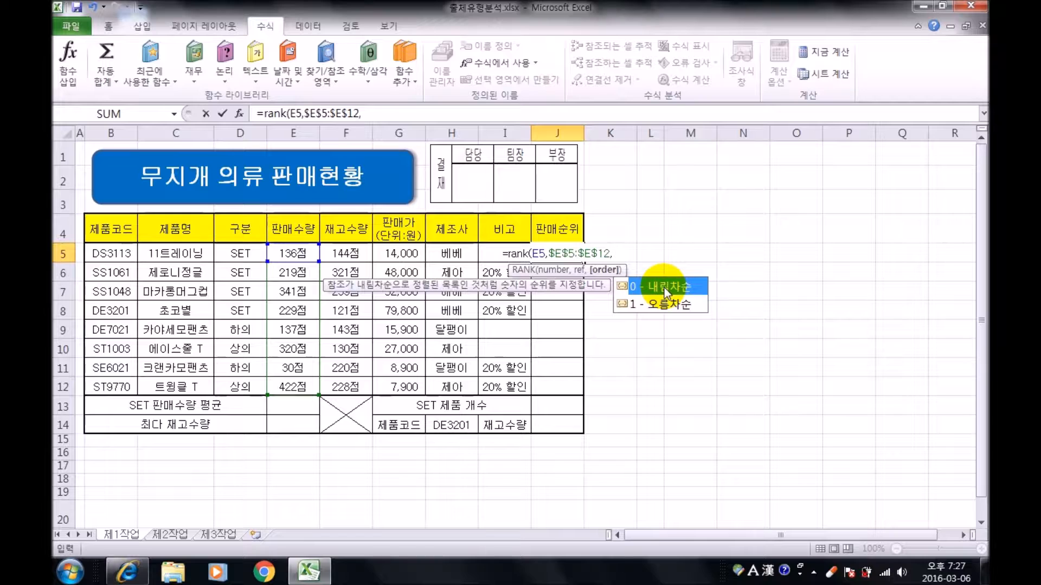
type("0")
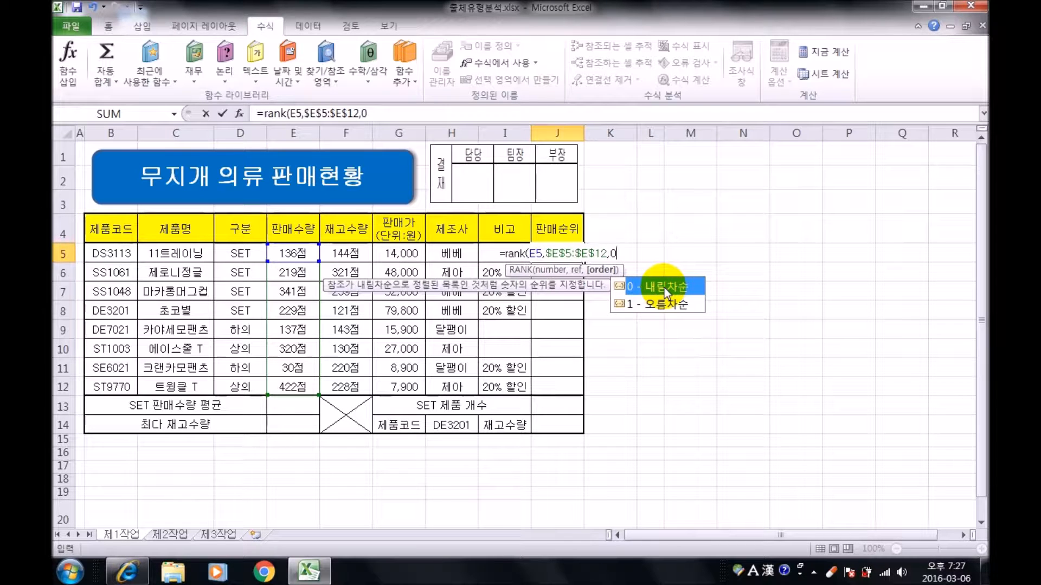
type(")")
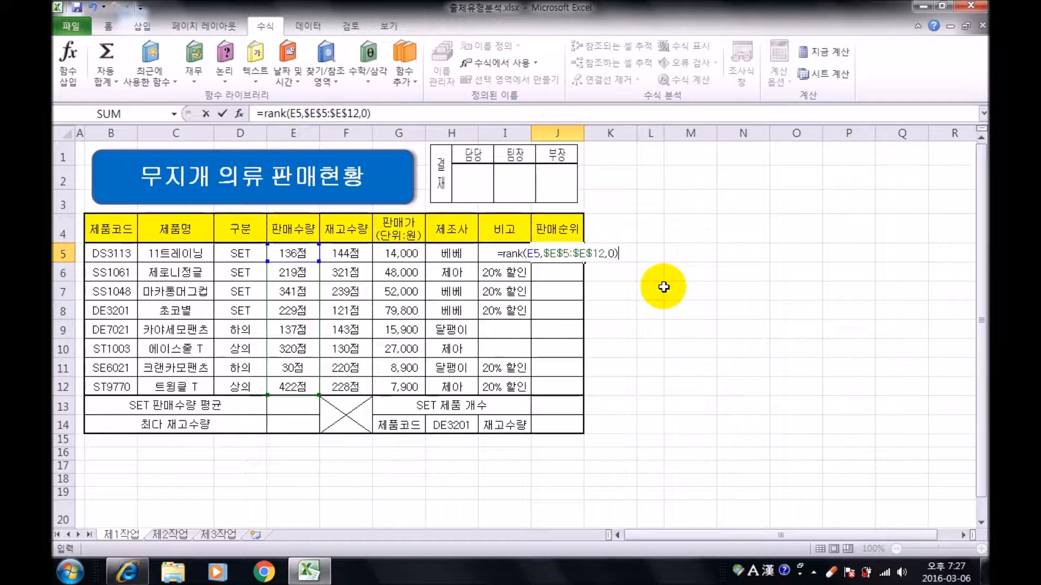
key("Return")
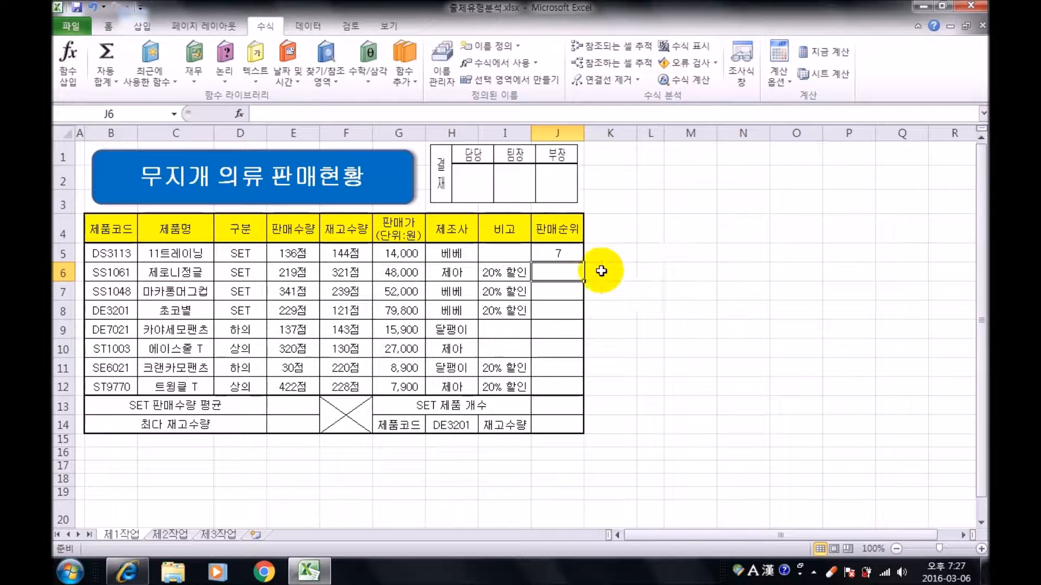
left_click(563, 254)
left_click_drag(584, 262, 580, 391)
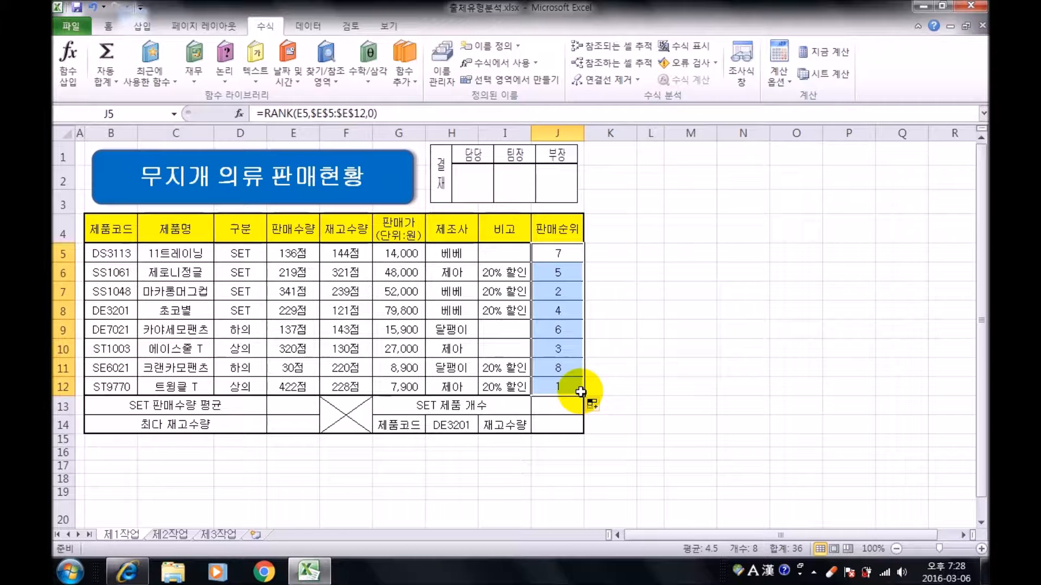
Append &위 without quotation marks to the end of the RANK formula in J5.
left_click(572, 254)
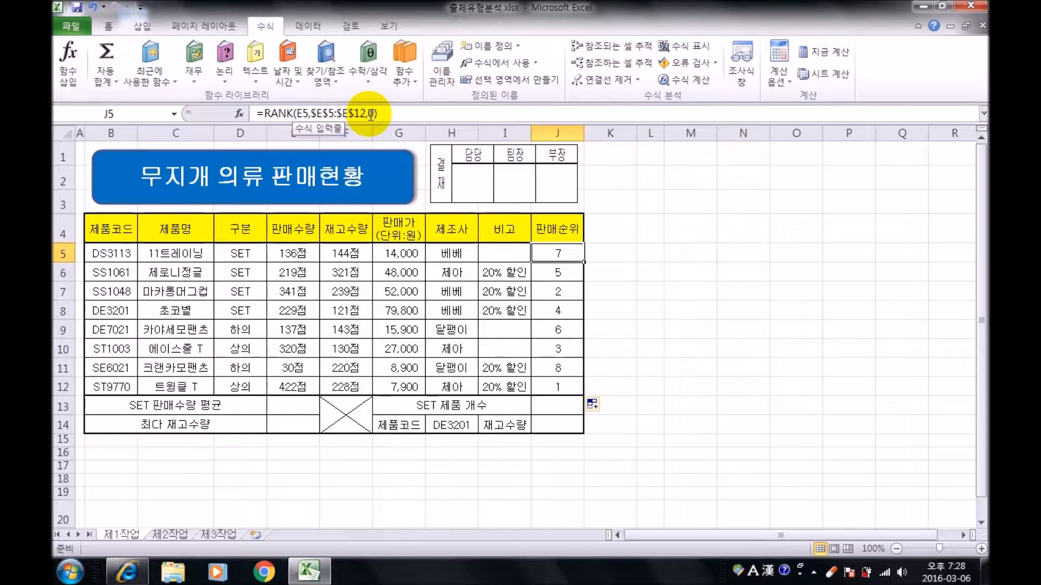
left_click(396, 114)
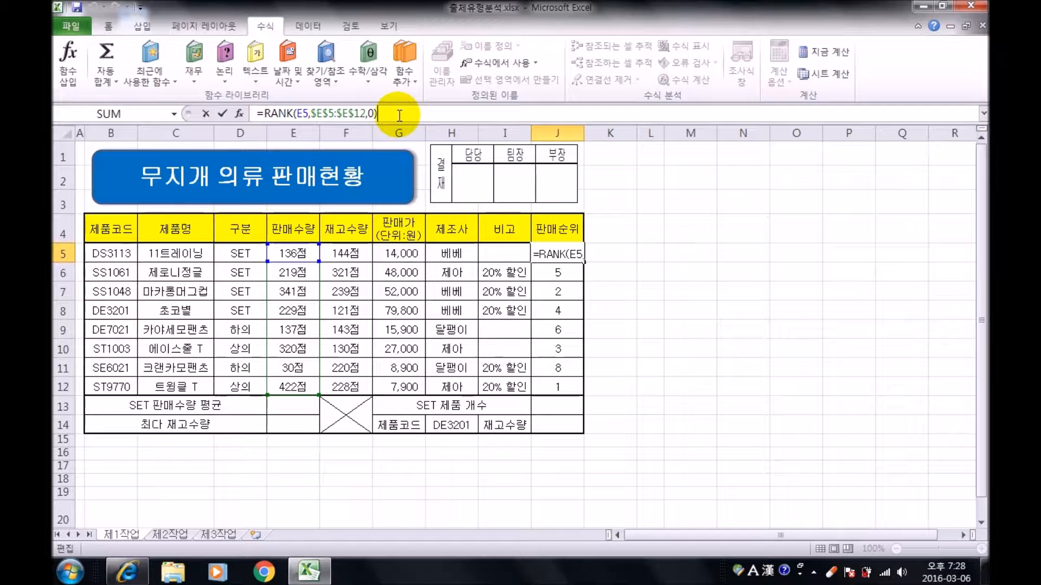
left_click(399, 115)
type("&")
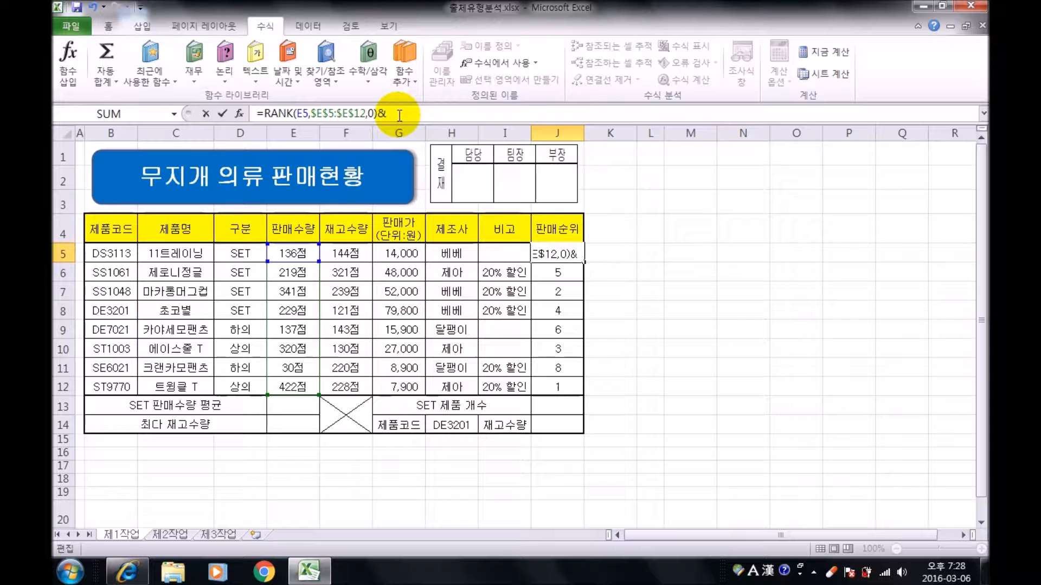
type("d")
key("BackSpace")
key("Hangul")
type("위")
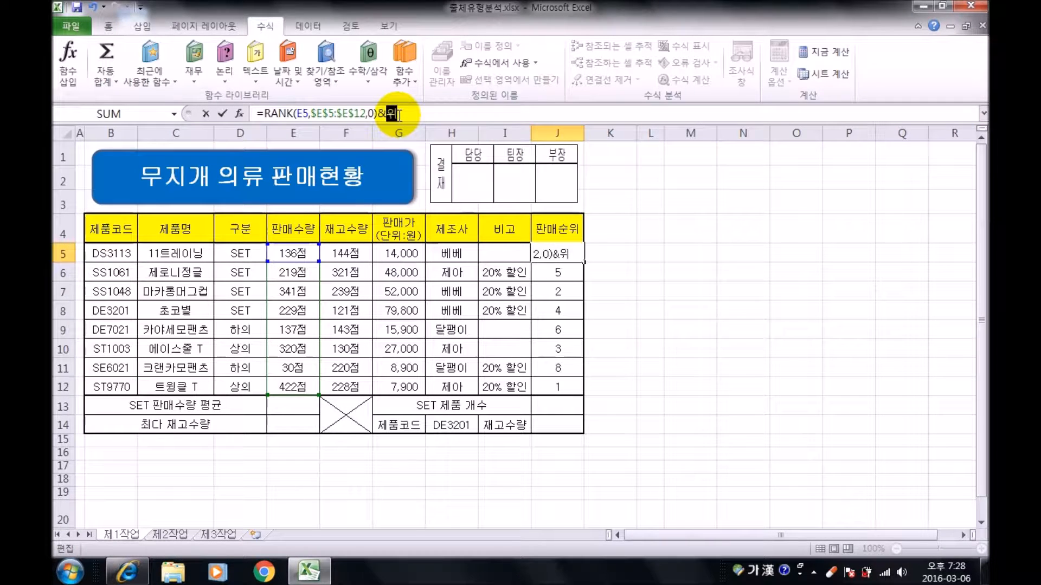
key("Return")
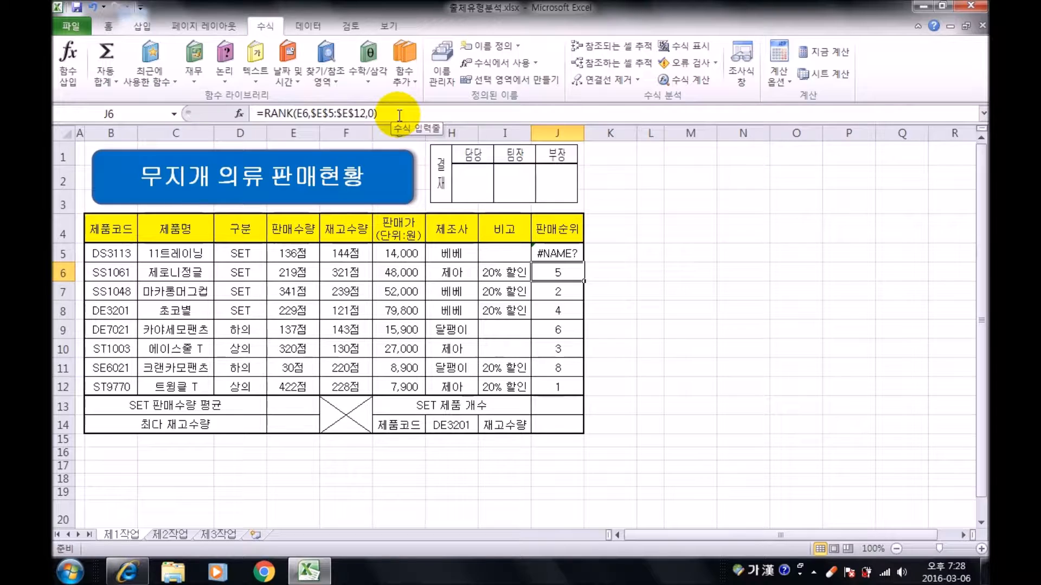
Enclose 위 in double quotation marks so the J5 formula reads =RANK(E5,$E$5:$E$12,0)&"위".
left_click(550, 253)
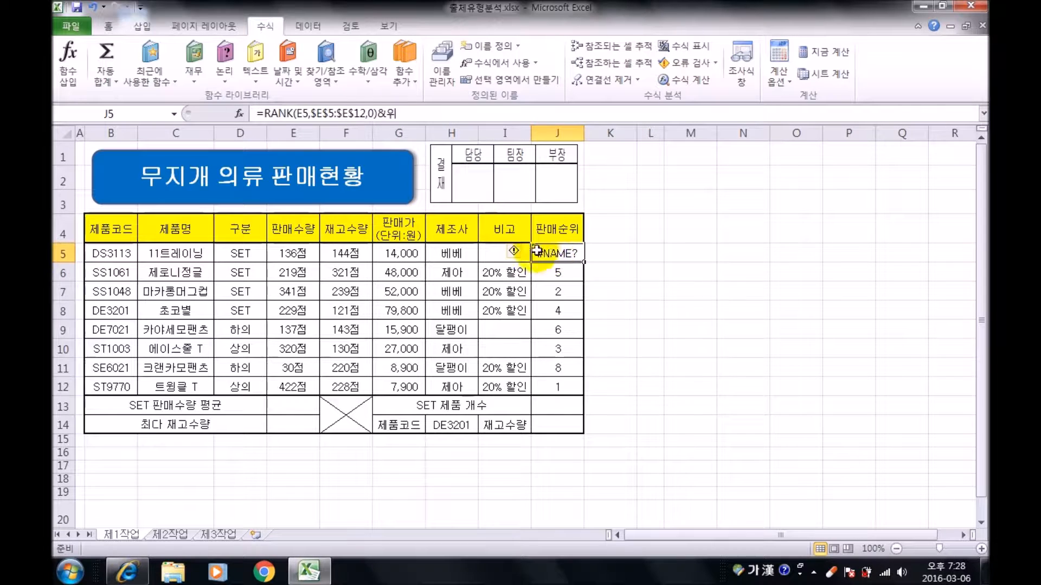
left_click(388, 112)
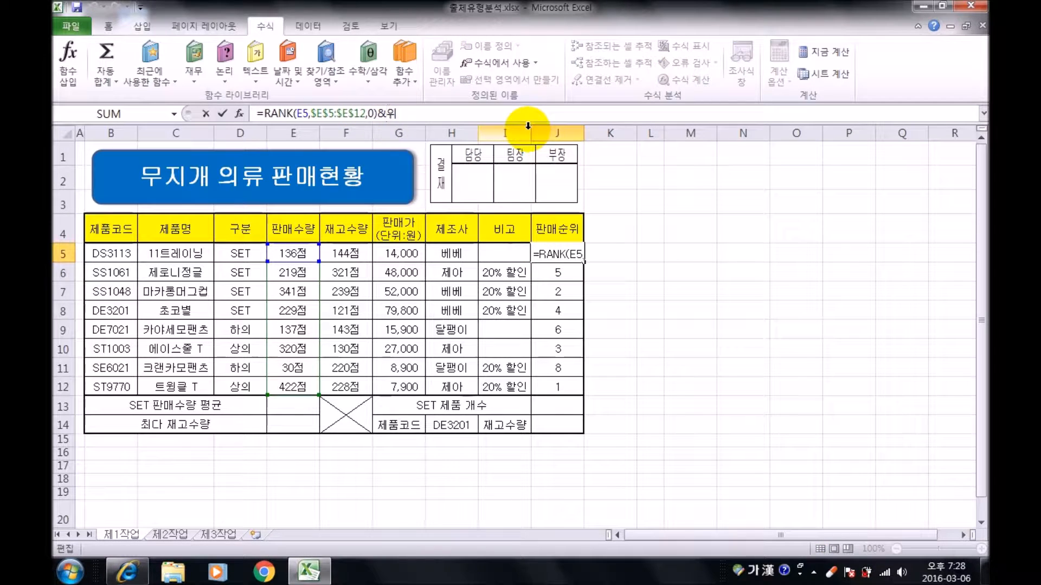
type("\"")
key("Right")
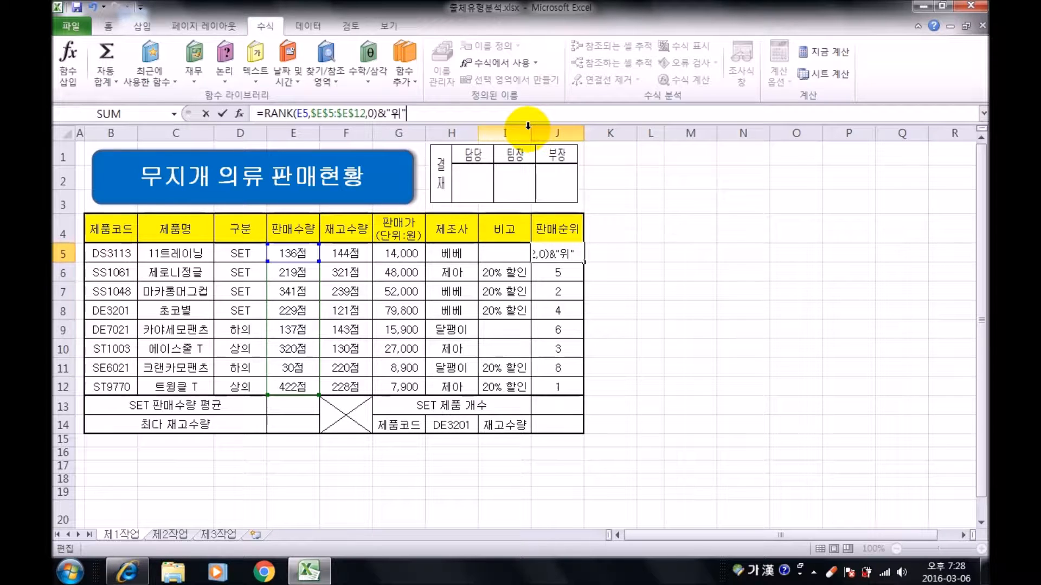
key("Return")
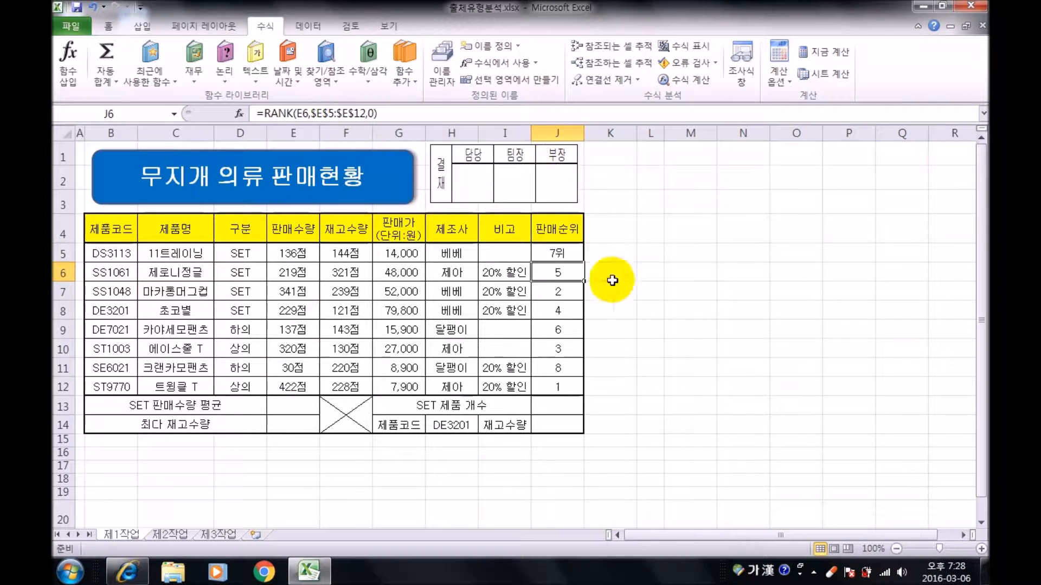
Copy the J5 formula with the "위" suffix down the 판매순위 column through J12.
left_click(566, 254)
left_click_drag(584, 264, 579, 387)
left_click(577, 386)
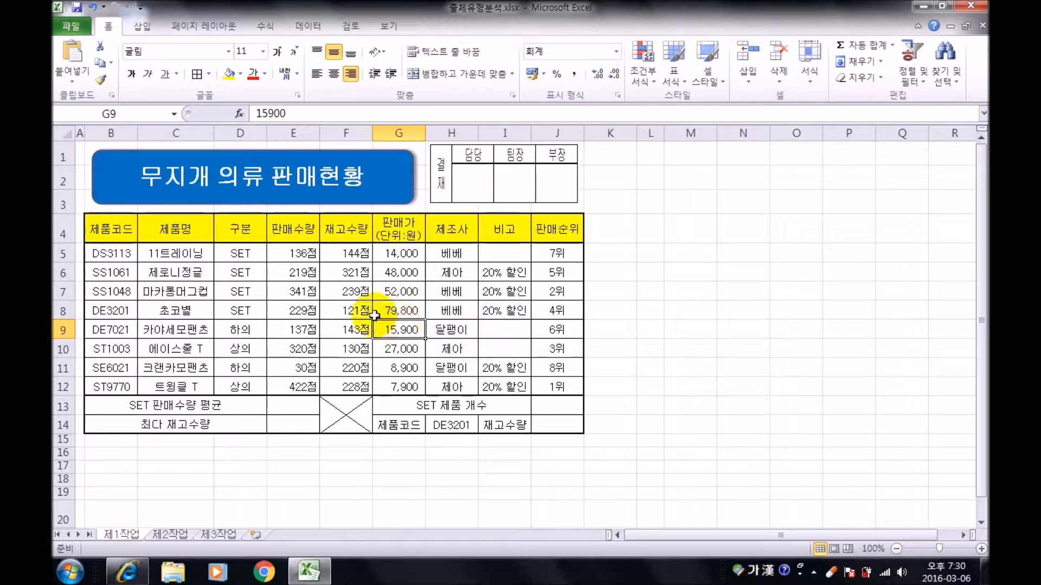
Start a ROUND function in E13, the result cell for SET 판매수량 평균.
left_click(277, 407)
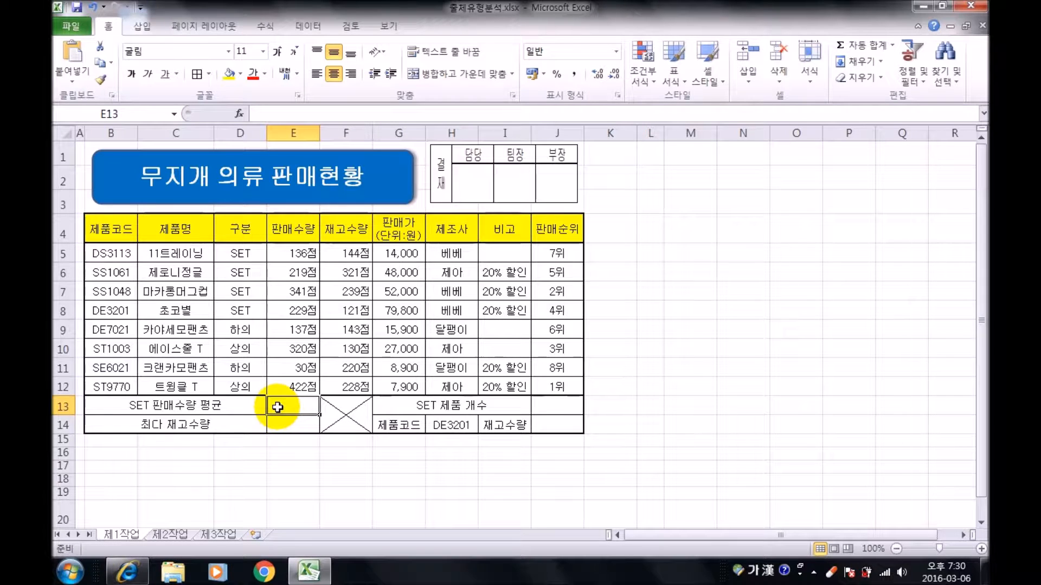
type("=")
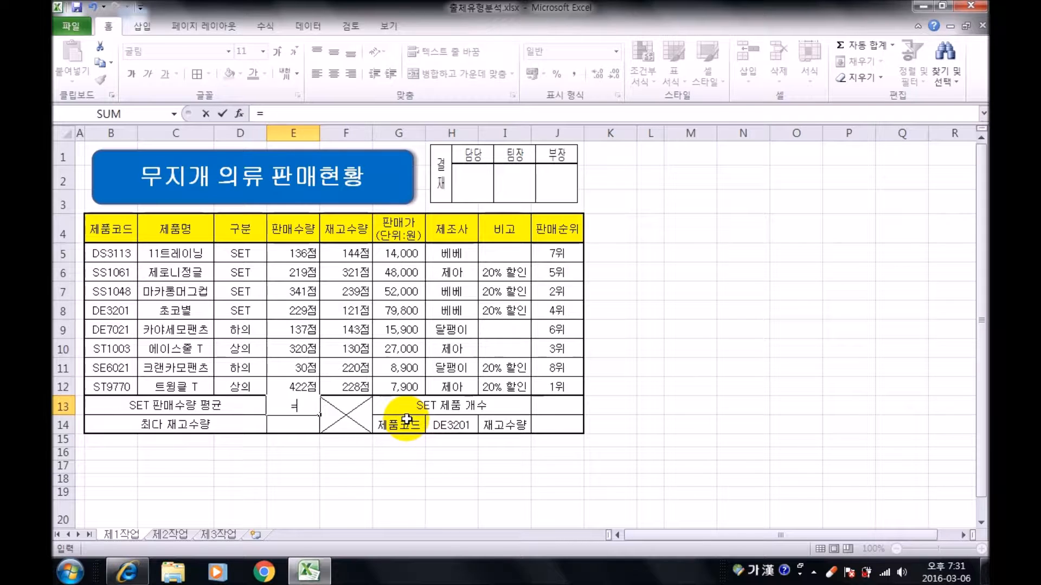
type("ㅇ")
key("BackSpace")
type("ㅋ")
key("BackSpace")
key("Hangul")
type("rou")
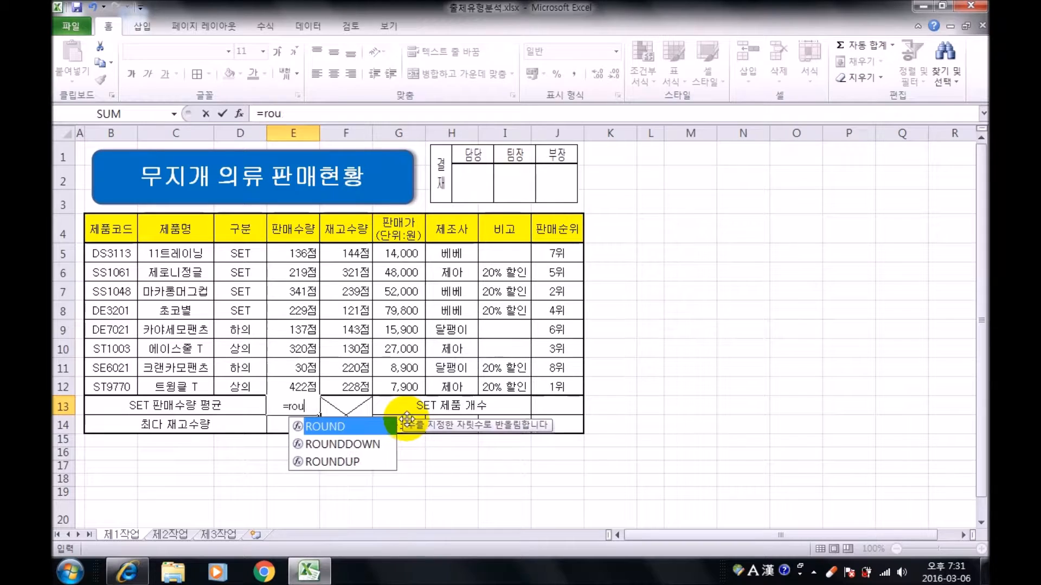
type("nd(")
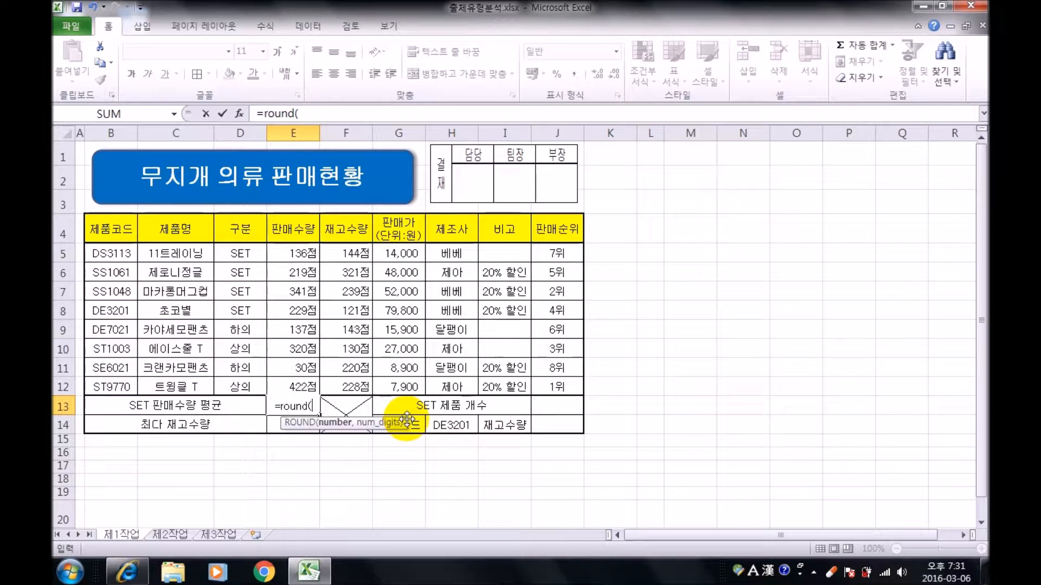
Complete the example formula in E13 as =ROUND(212.345,0) and reselect the cell to view its formula.
type("212,")
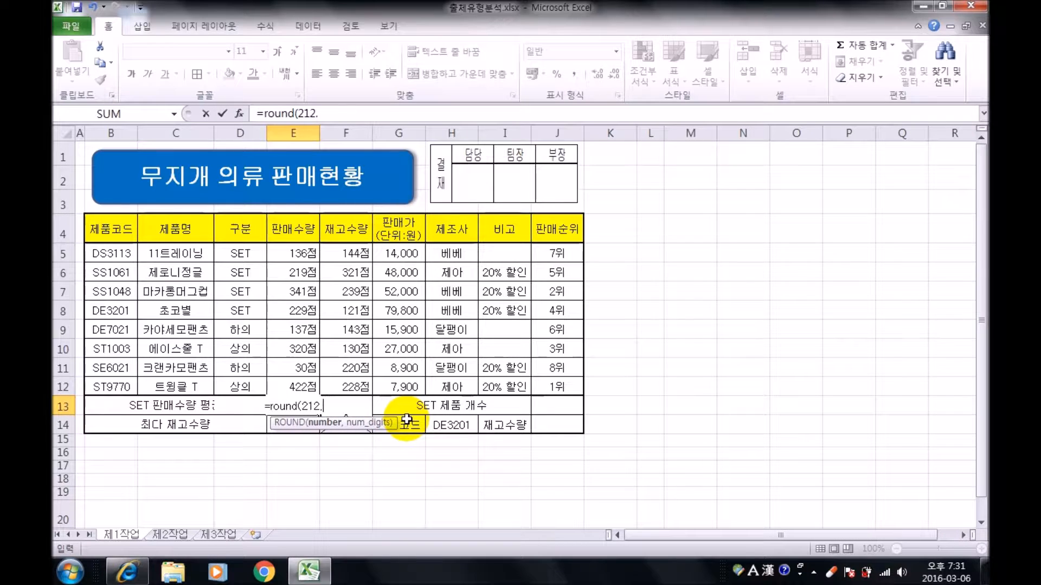
type("345")
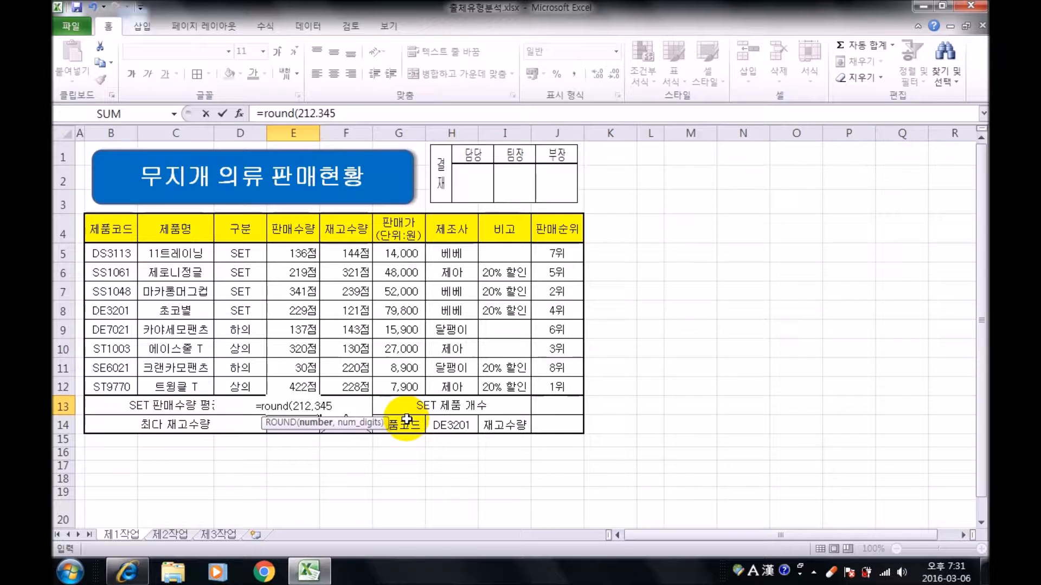
type(",")
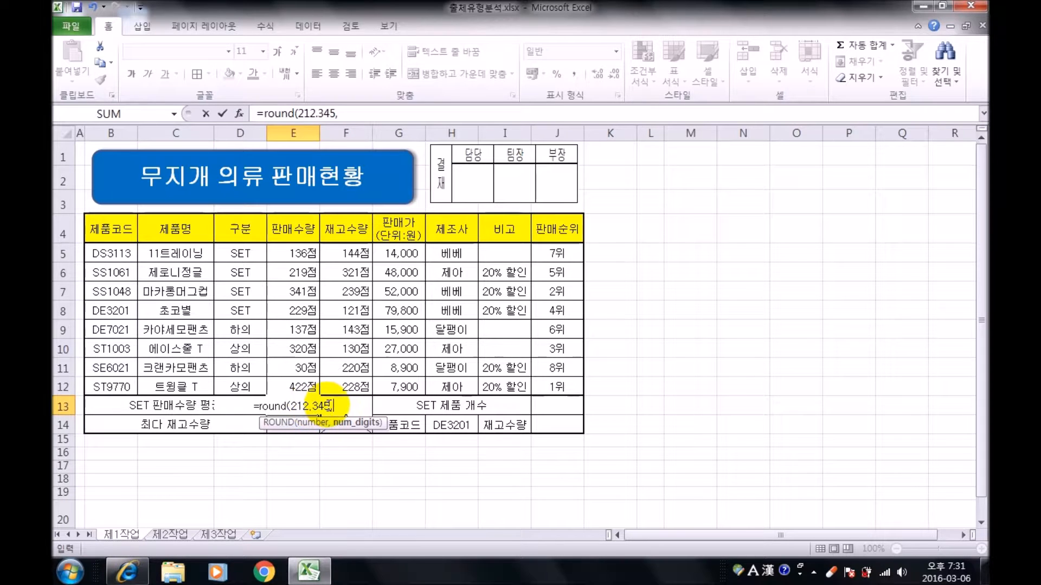
type("0")
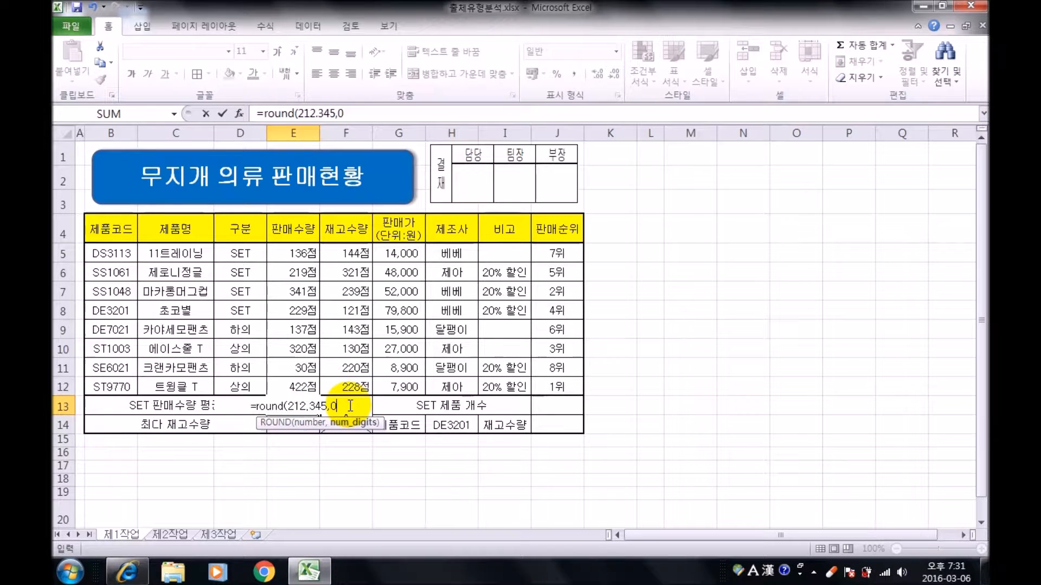
type(")")
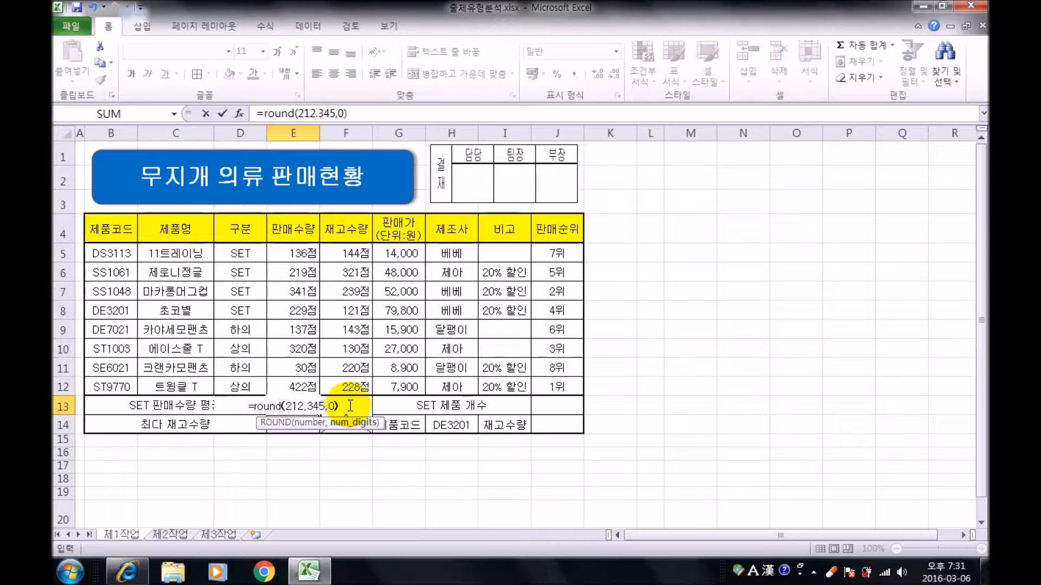
key("Return")
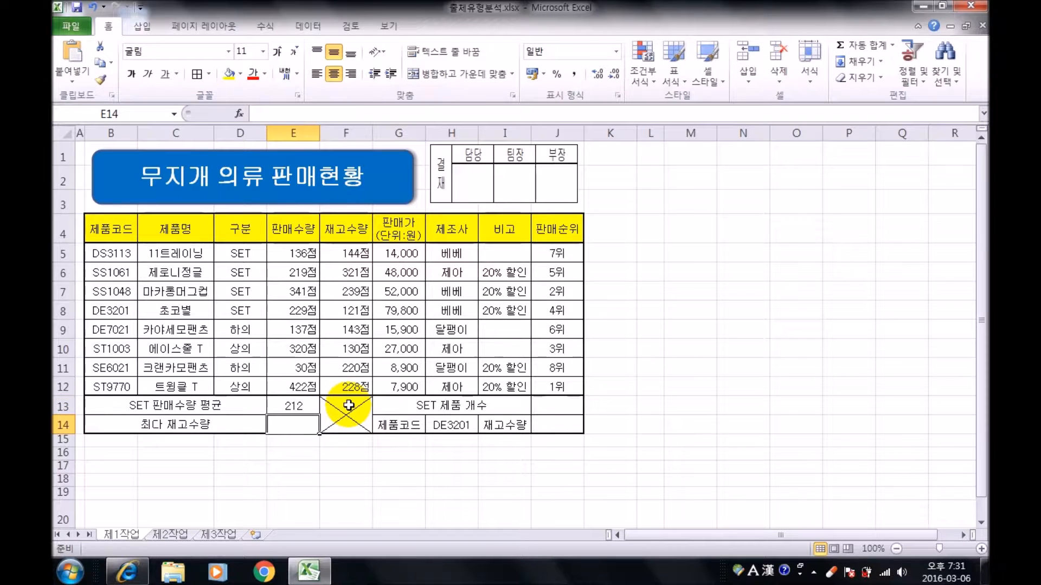
left_click(306, 407)
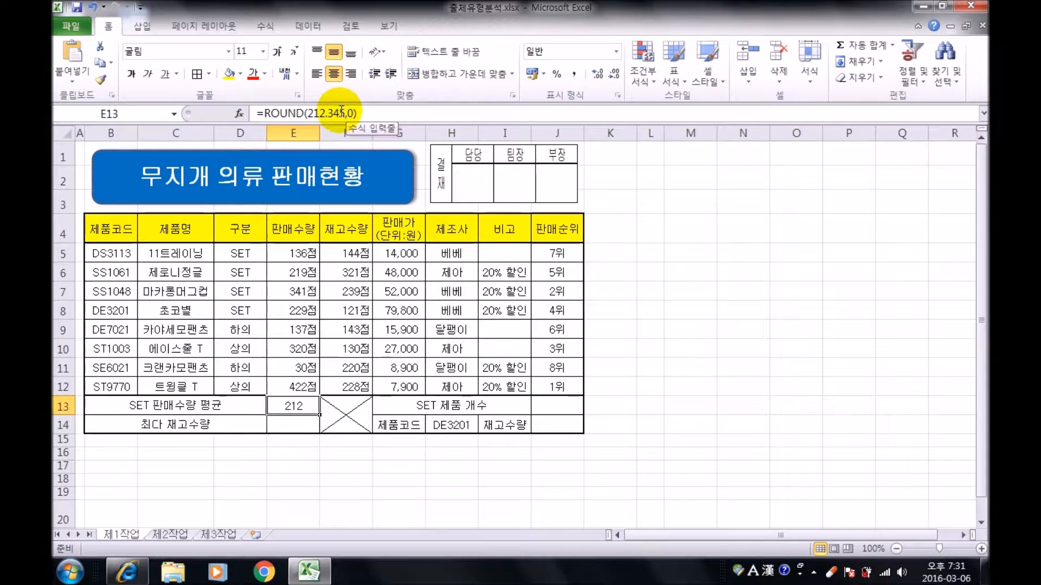
Discard the example ROUND formula and clear E13, leaving that cell selected.
left_click_drag(309, 114, 345, 113)
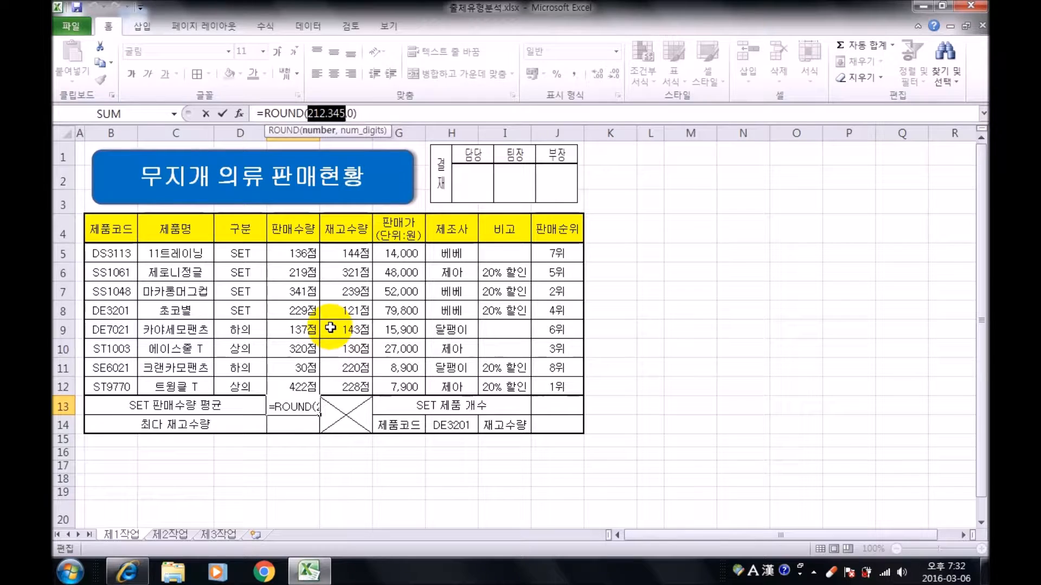
key("Delete")
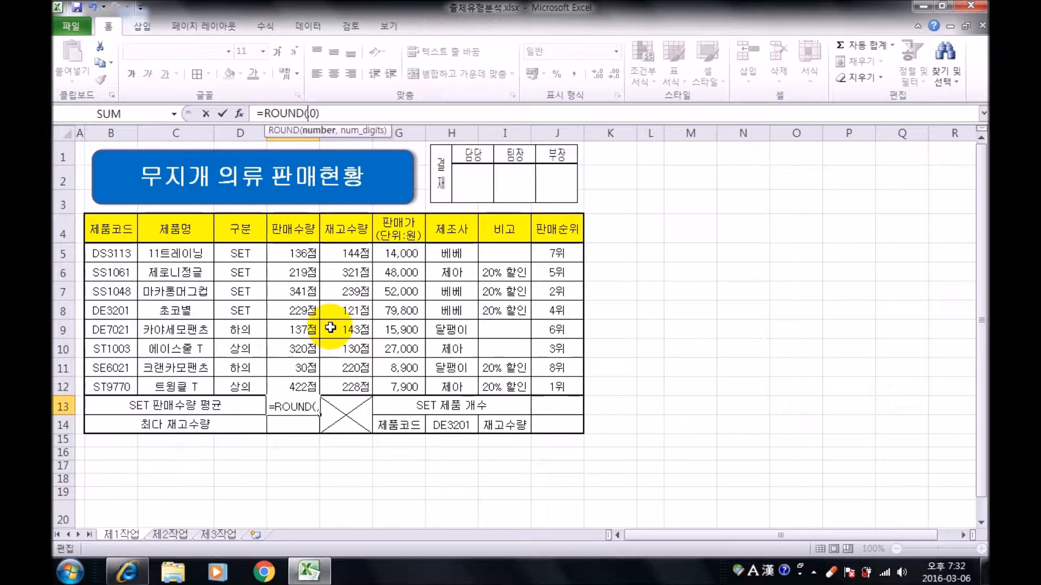
key("Right")
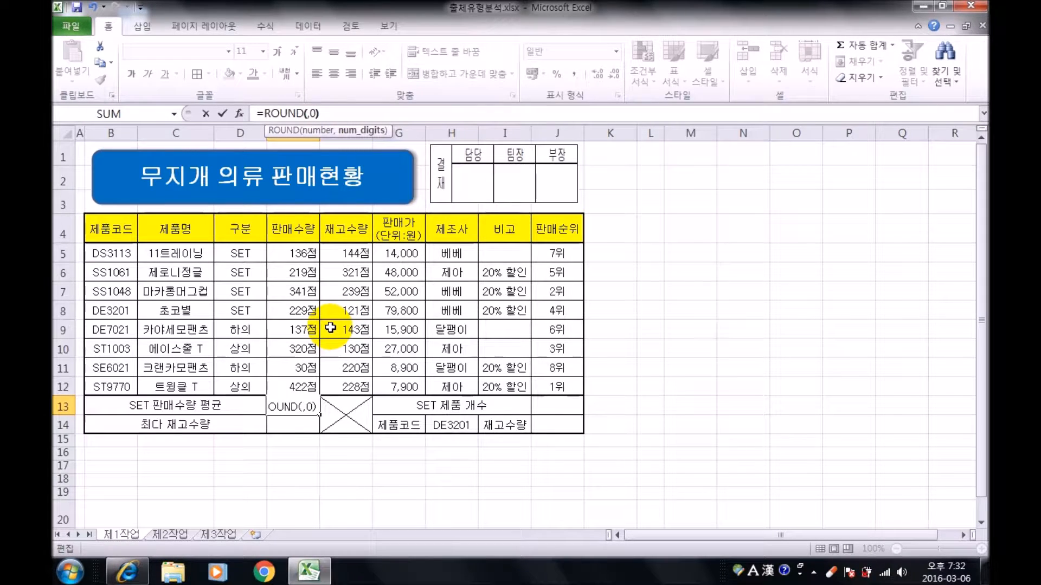
key("Escape")
key("Delete")
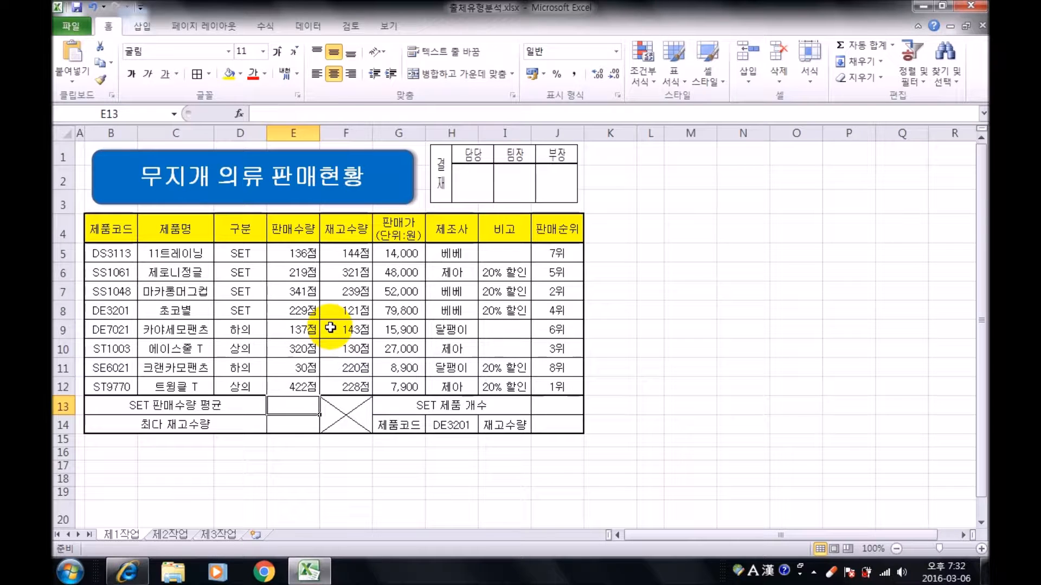
left_click(295, 465)
left_click(296, 406)
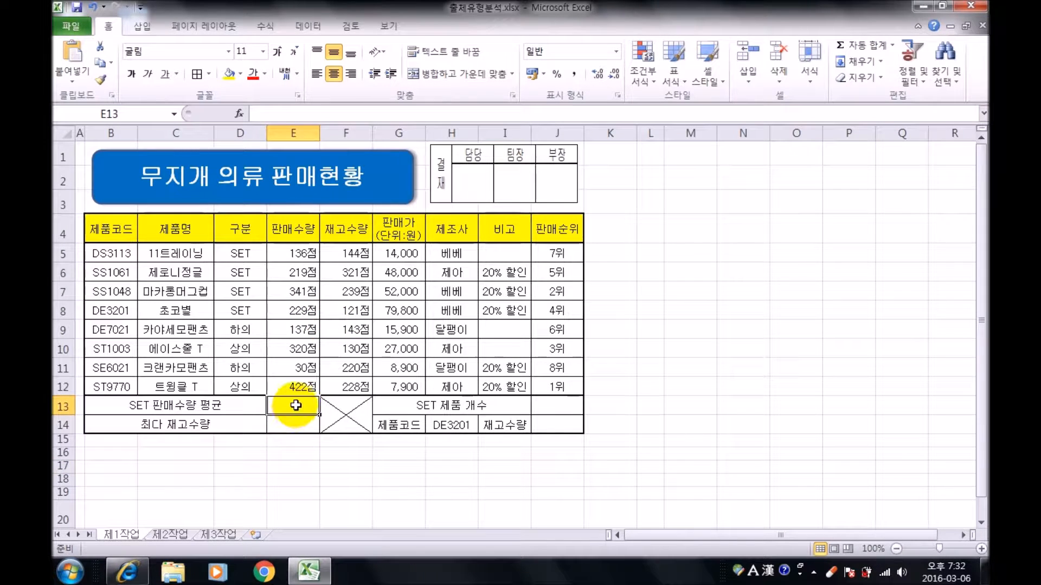
Start the SET 판매수량 평균 formula in E13 with a DAVERAGE function nested inside ROUND.
type("=round(")
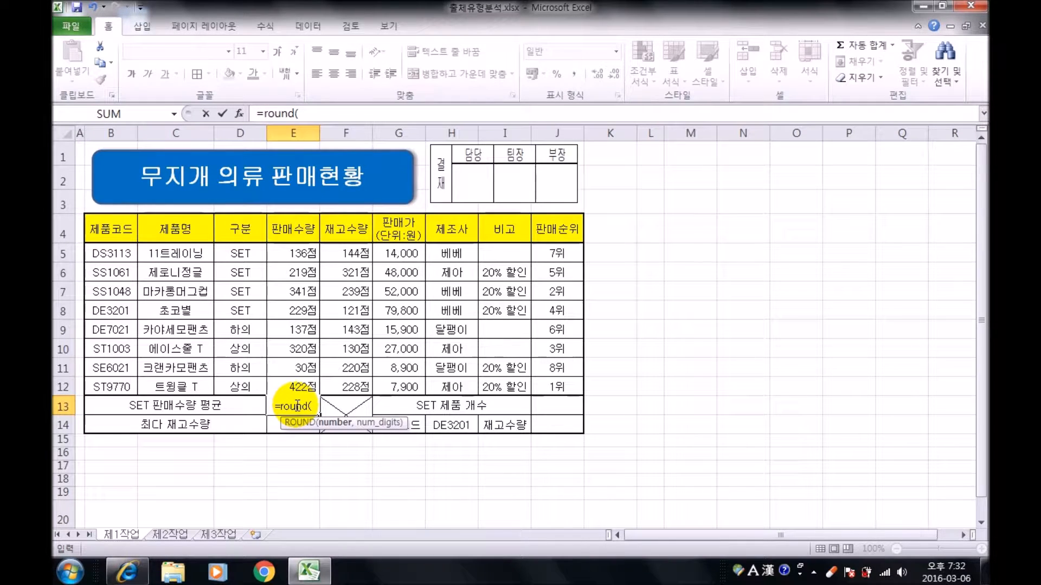
type("dav")
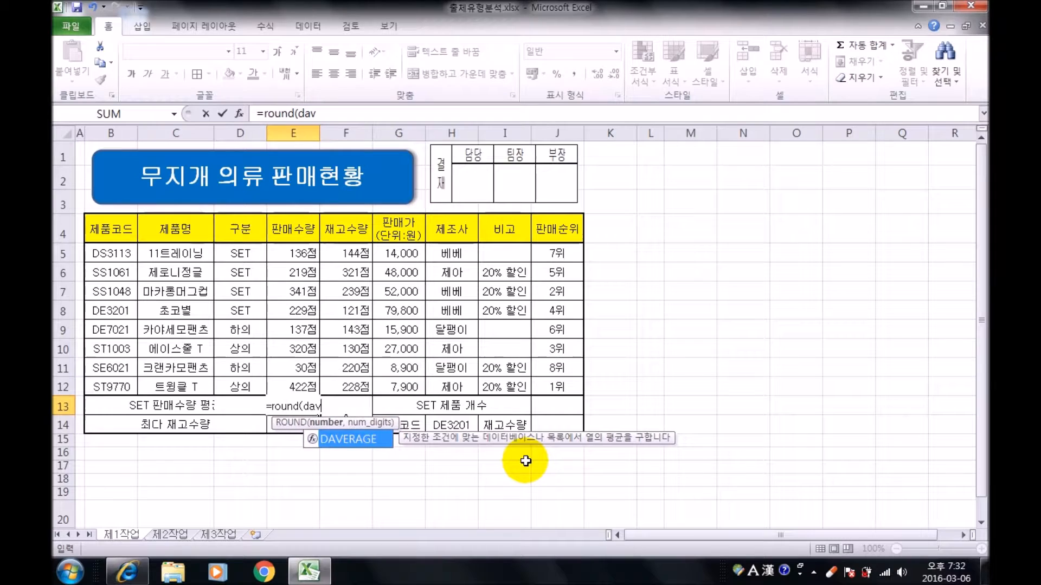
type("er")
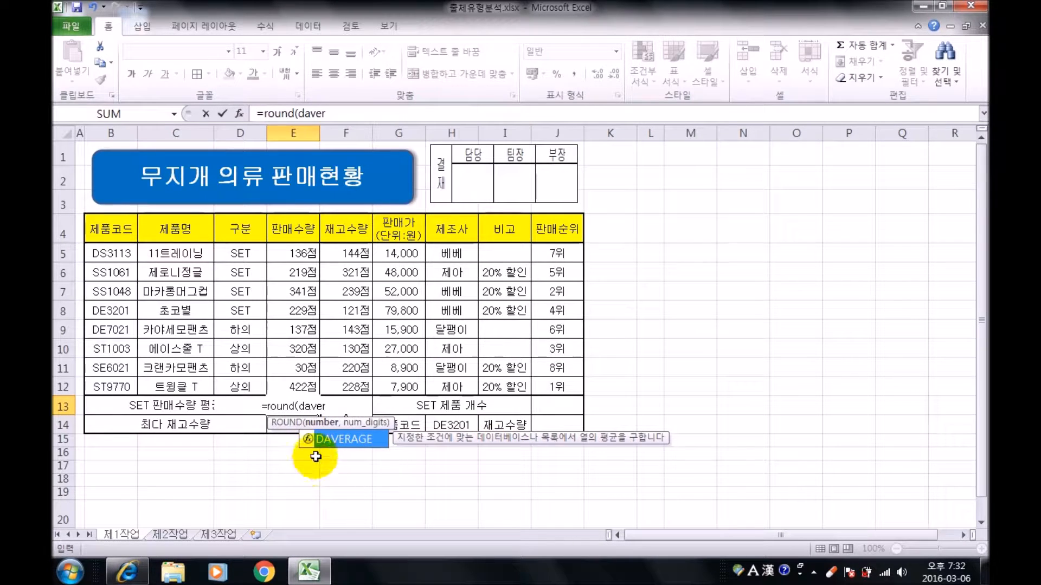
double_click(349, 446)
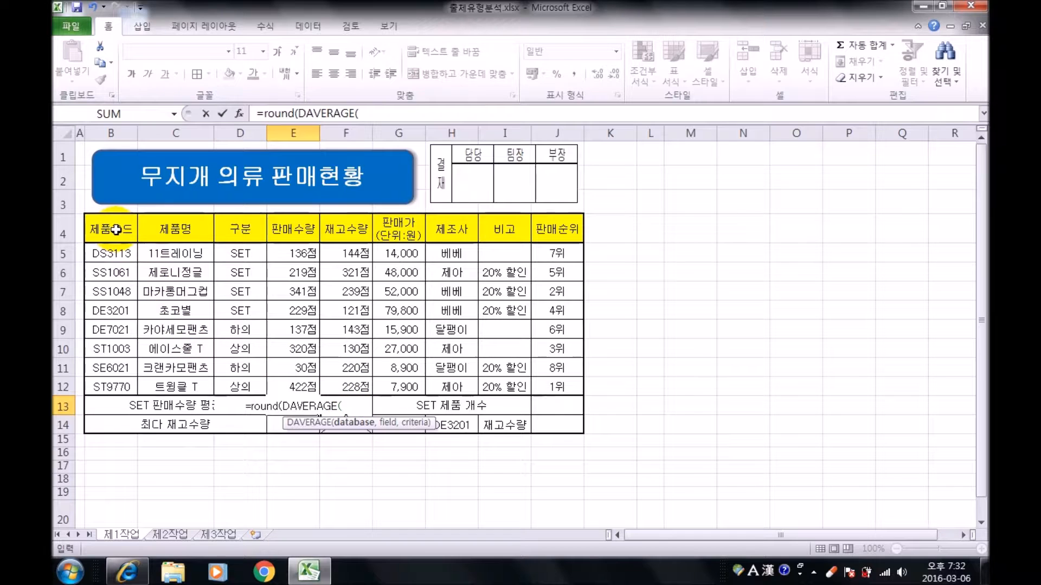
Give DAVERAGE the table range B4:H12, including the header row, as its database argument.
left_click_drag(112, 229, 458, 229)
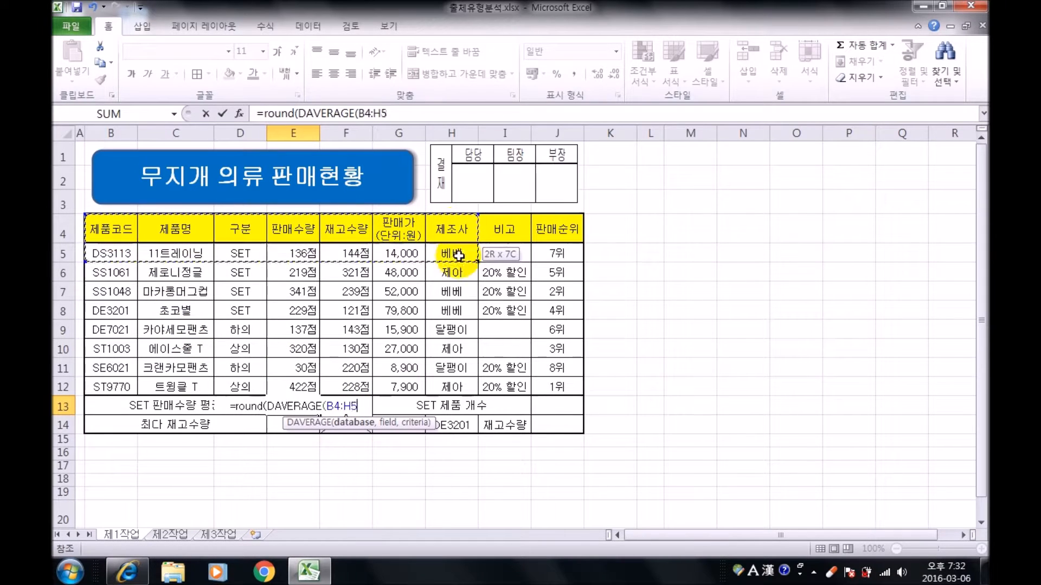
left_click_drag(452, 347, 457, 387)
left_click_drag(103, 228, 445, 387)
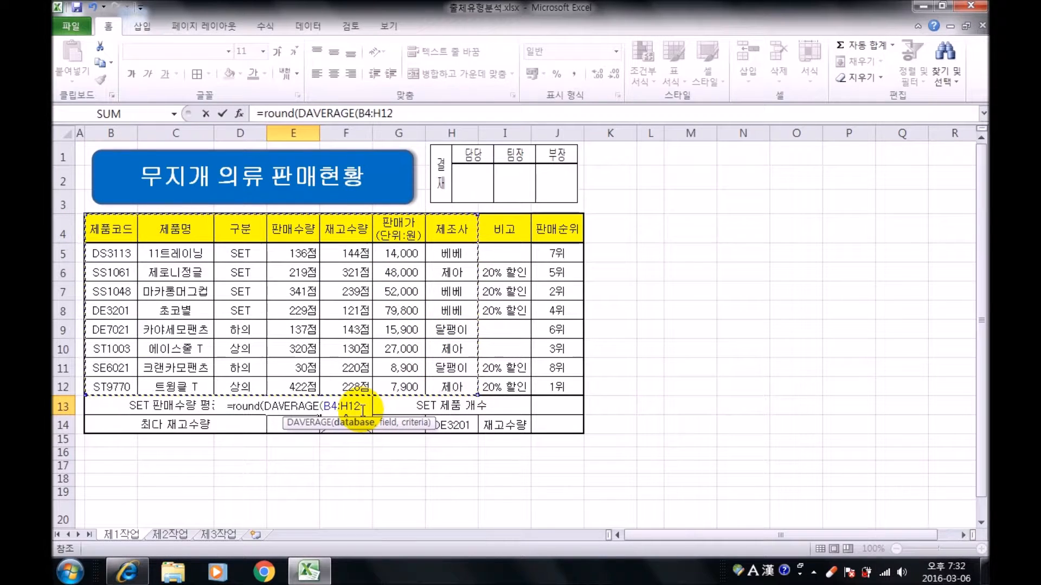
type(",")
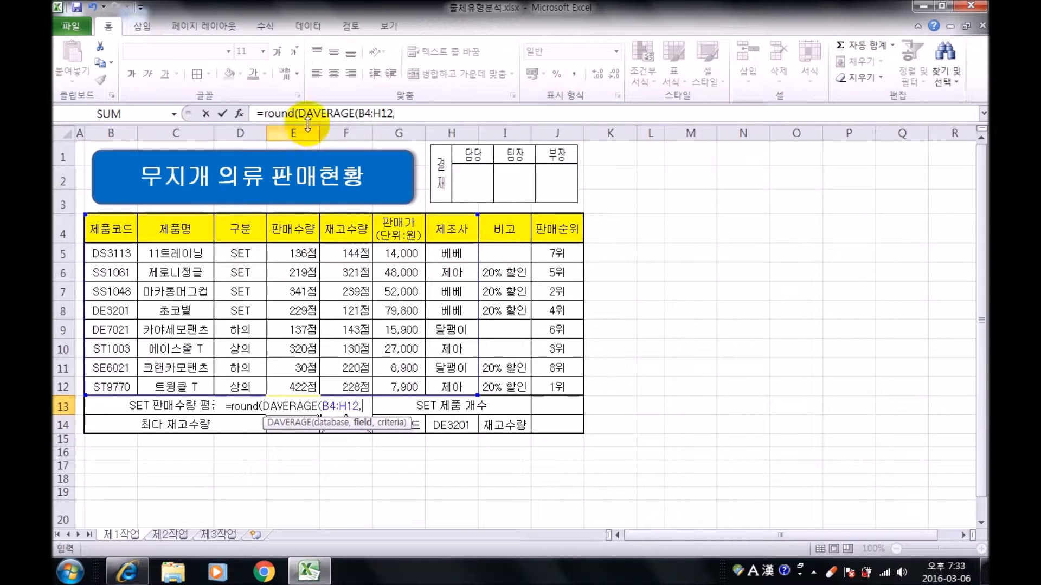
Set DAVERAGE's field to the 판매수량 header E4 and its criteria to D4:D5, and close the function.
left_click(284, 229)
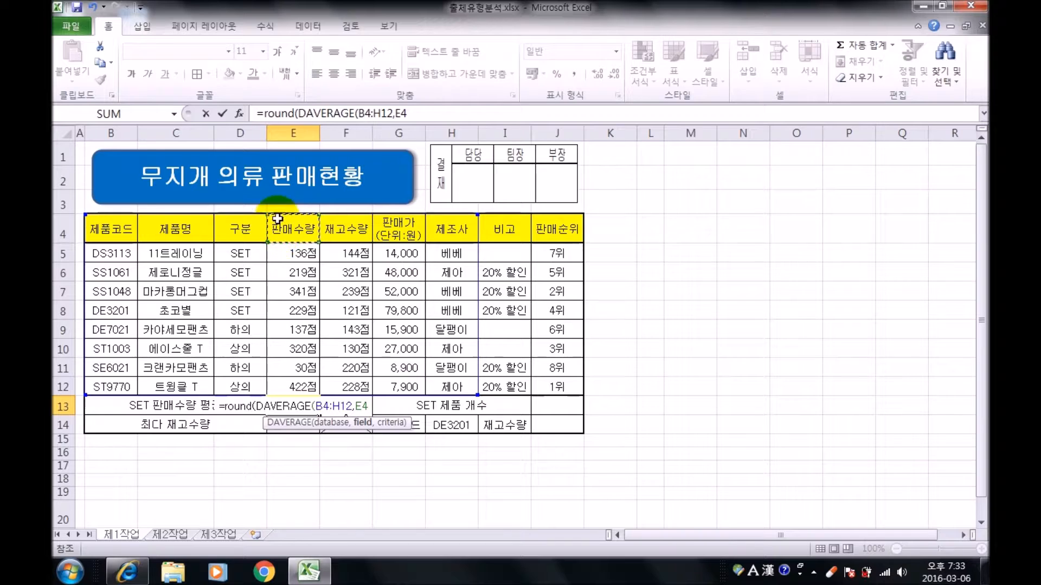
type(",")
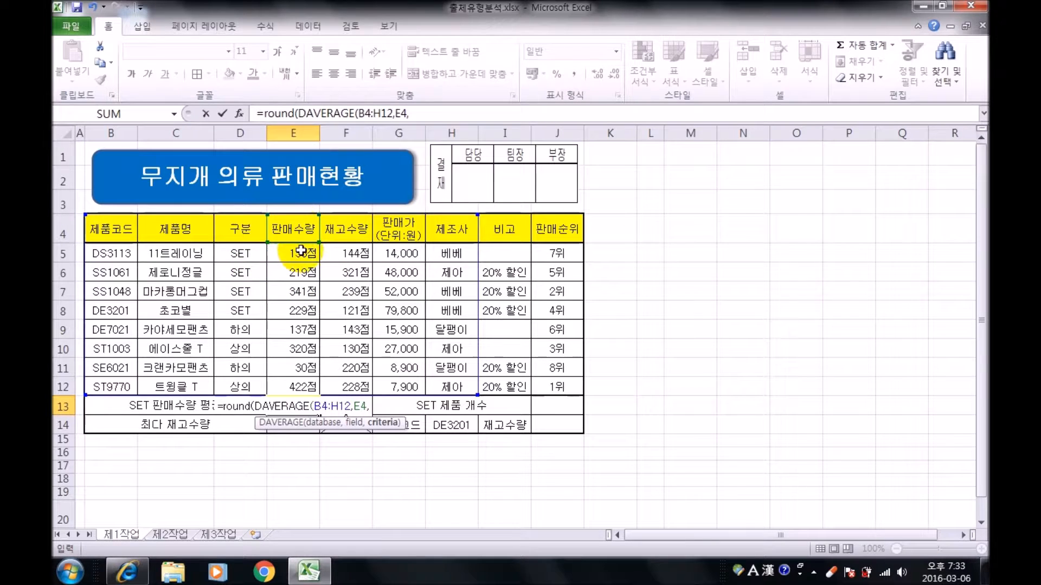
left_click(241, 228)
left_click_drag(241, 228, 246, 258)
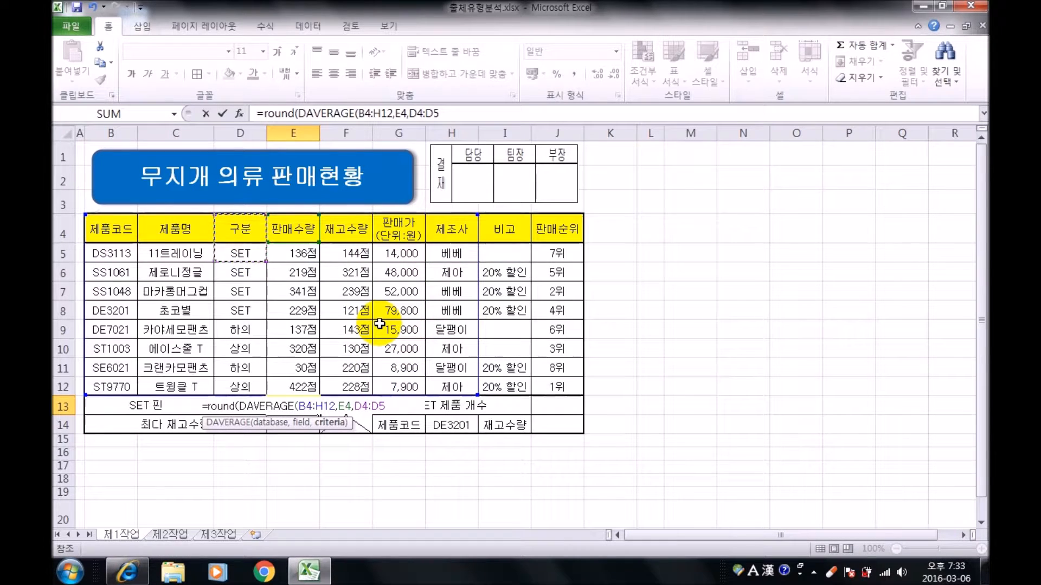
type(")")
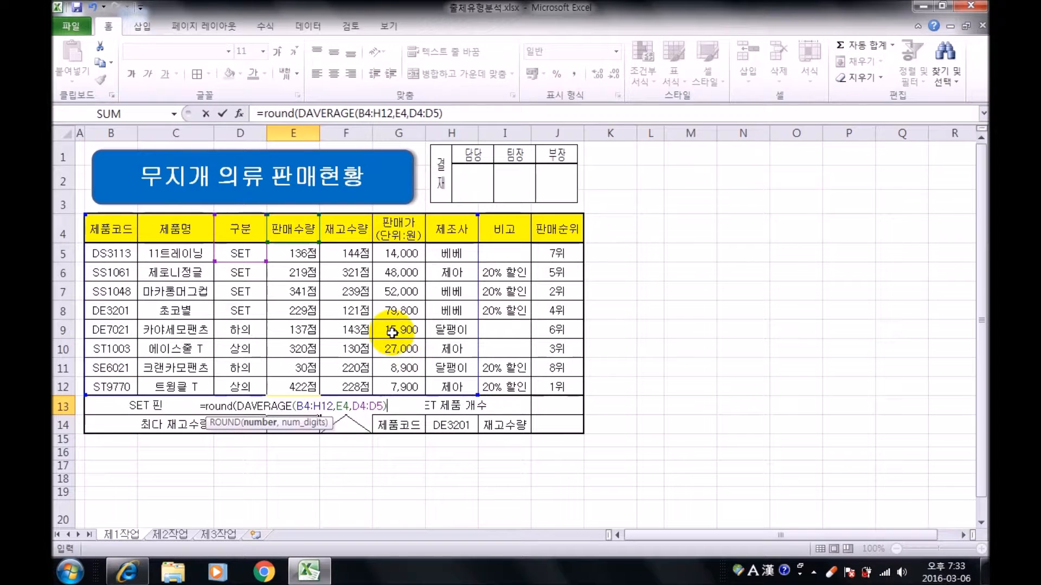
left_click_drag(255, 407, 384, 406)
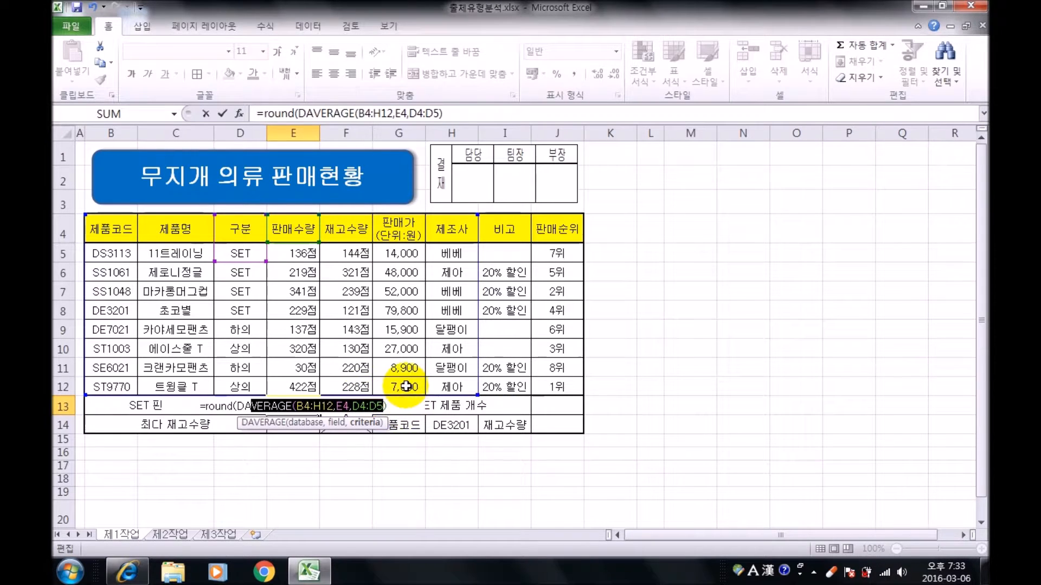
left_click(400, 404)
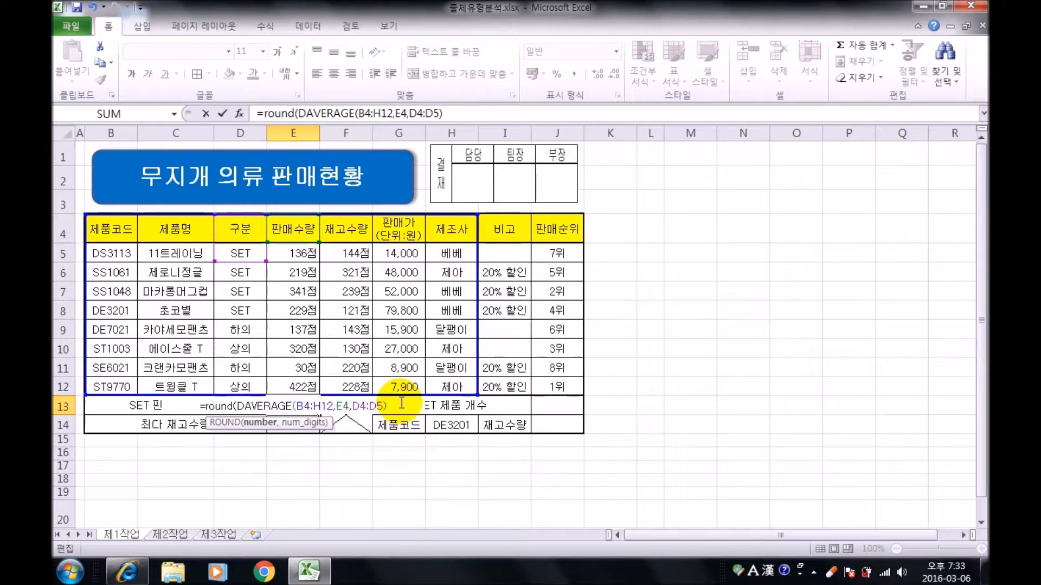
left_click_drag(402, 404, 228, 406)
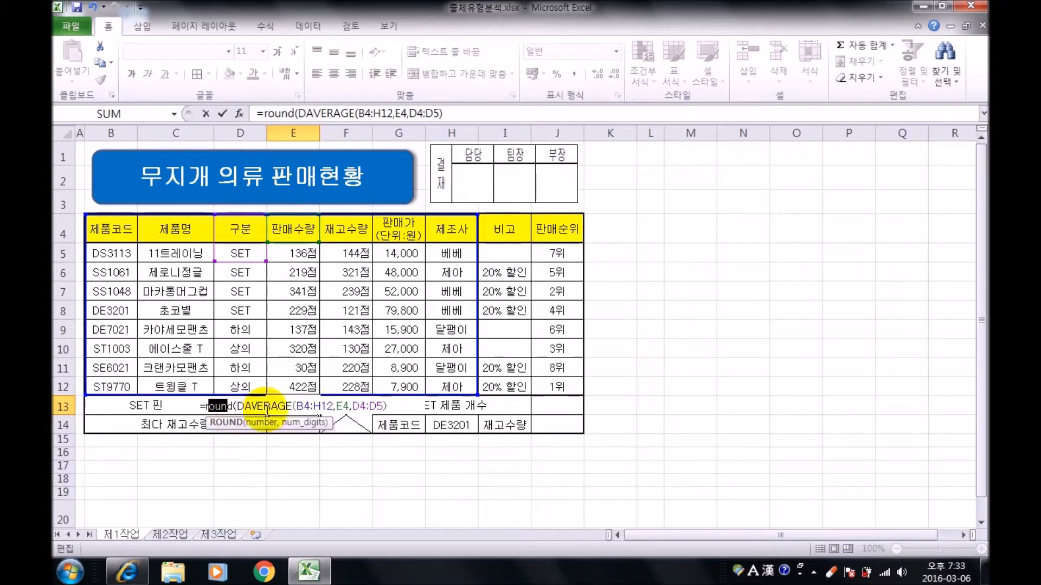
Finish the E13 formula as =ROUND(DAVERAGE(B4:H12,E4,D4:D5),0) and reselect the cell to view it.
left_click(406, 406)
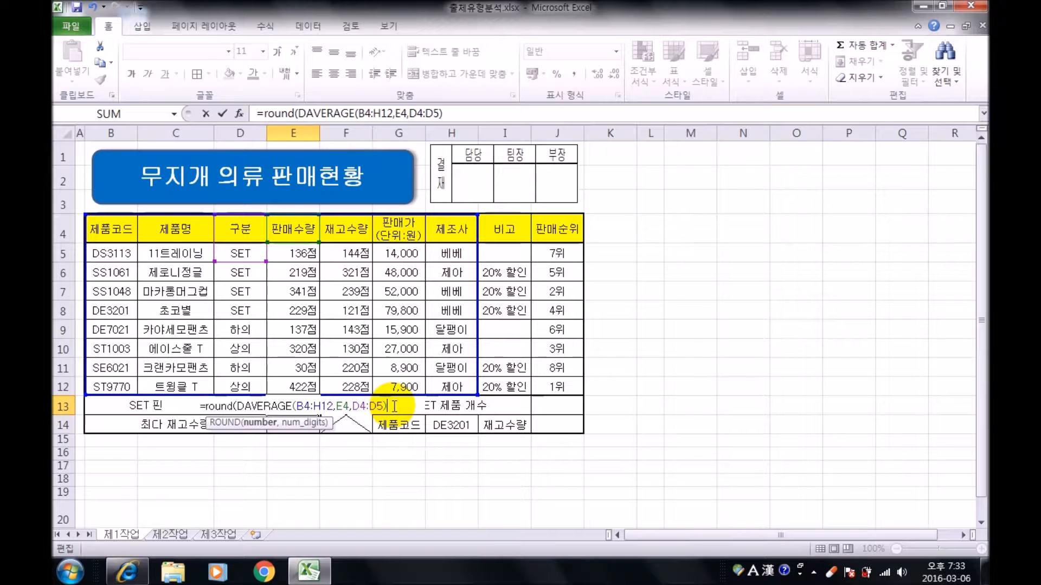
type(",")
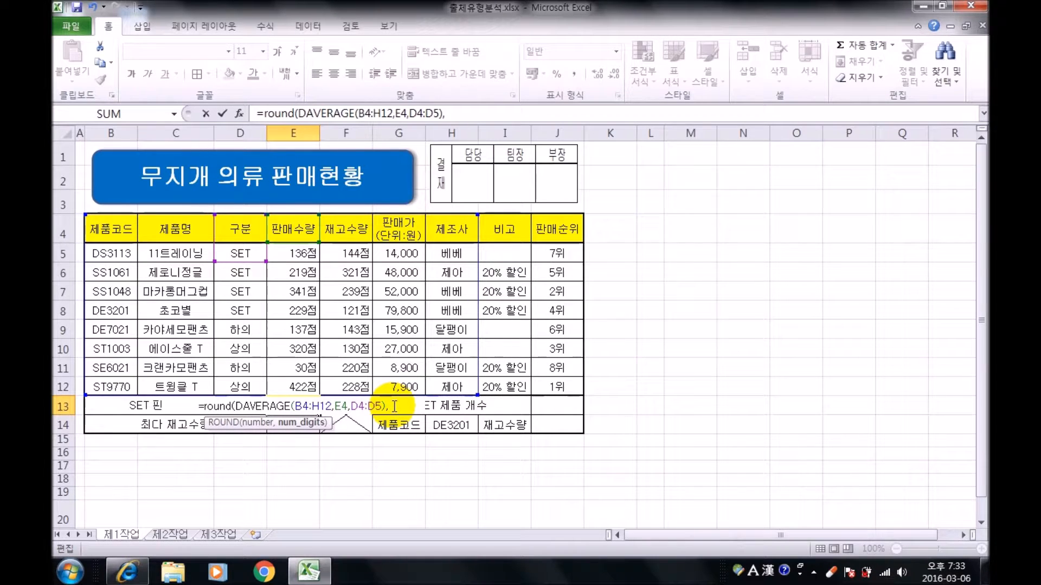
type("0")
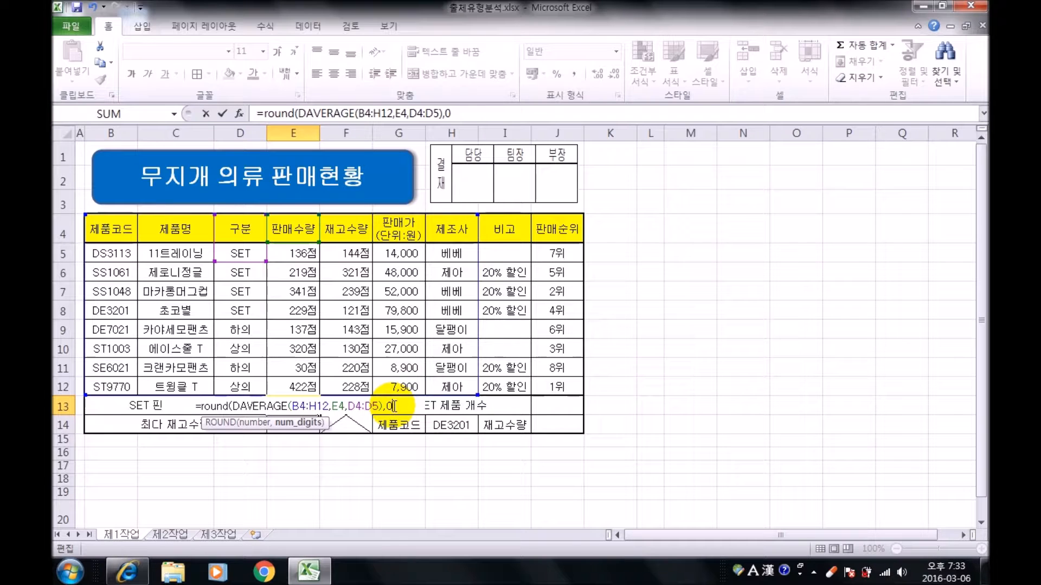
type(")")
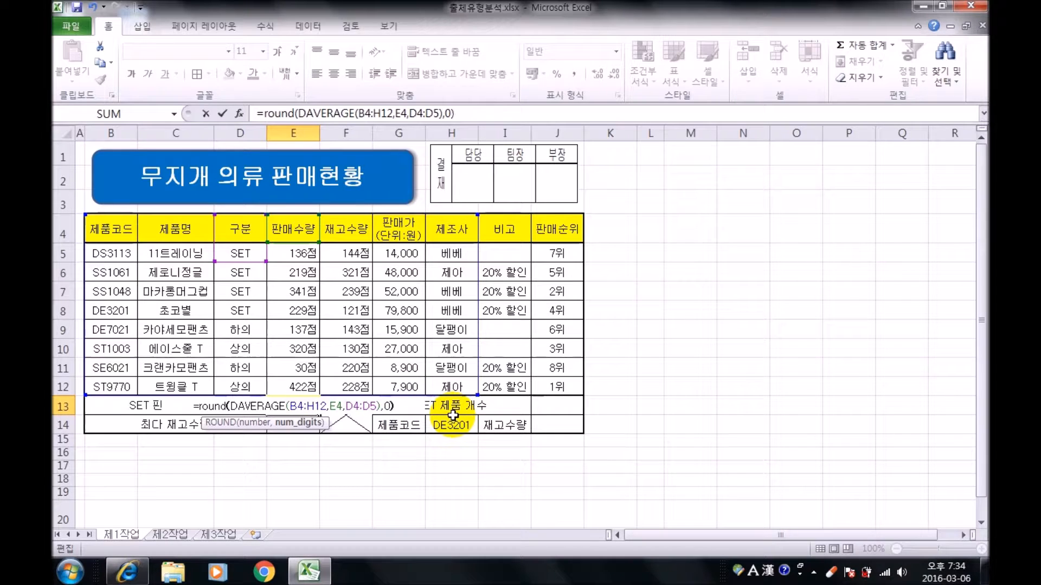
key("Return")
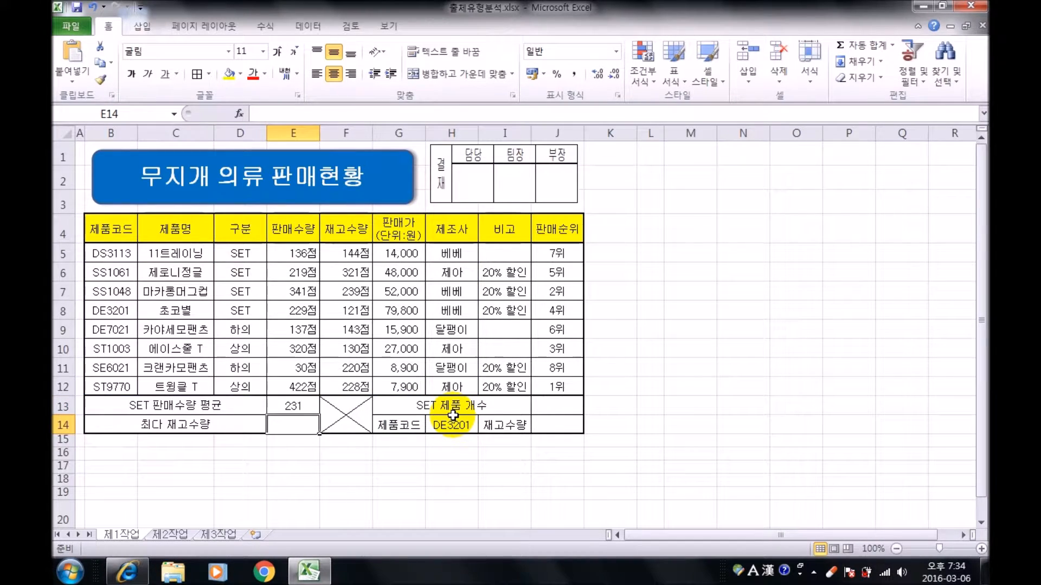
left_click(292, 408)
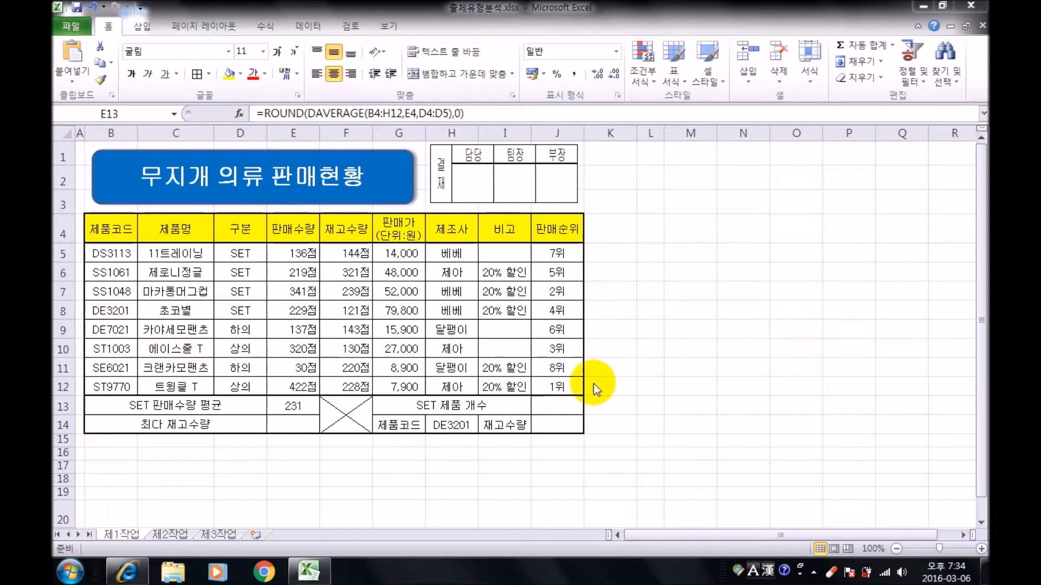
Calculate 최다 재고수량 in E14 with =MAX(재고수량), using the stock quantities in F5:F12.
left_click(296, 424)
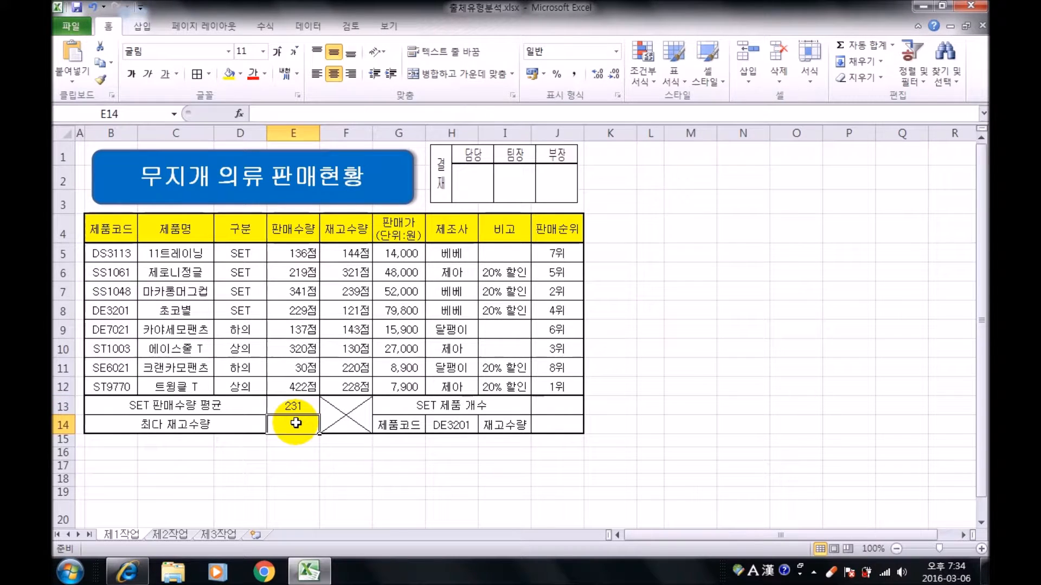
type("=")
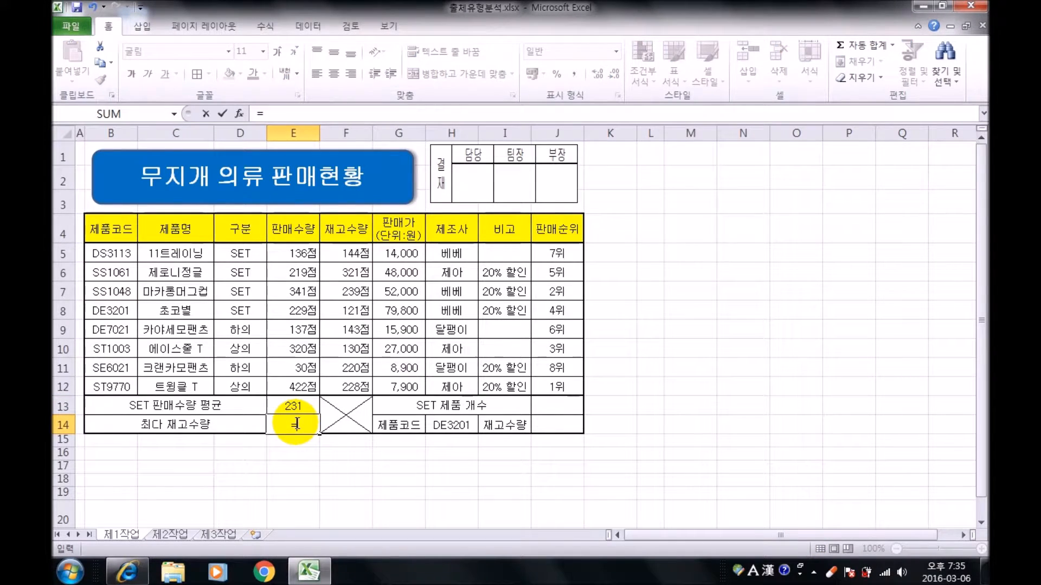
type("ma")
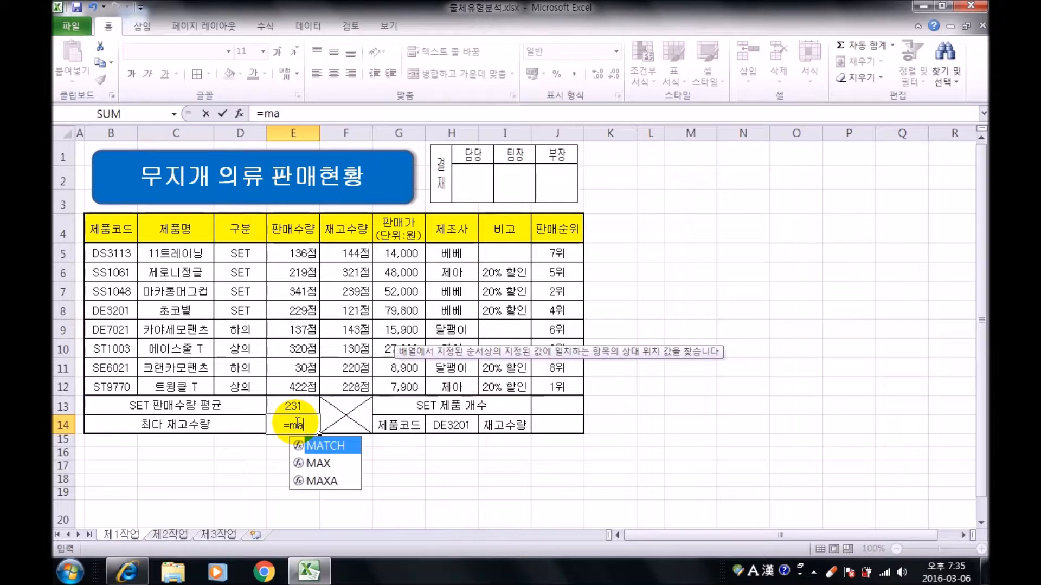
type("x(")
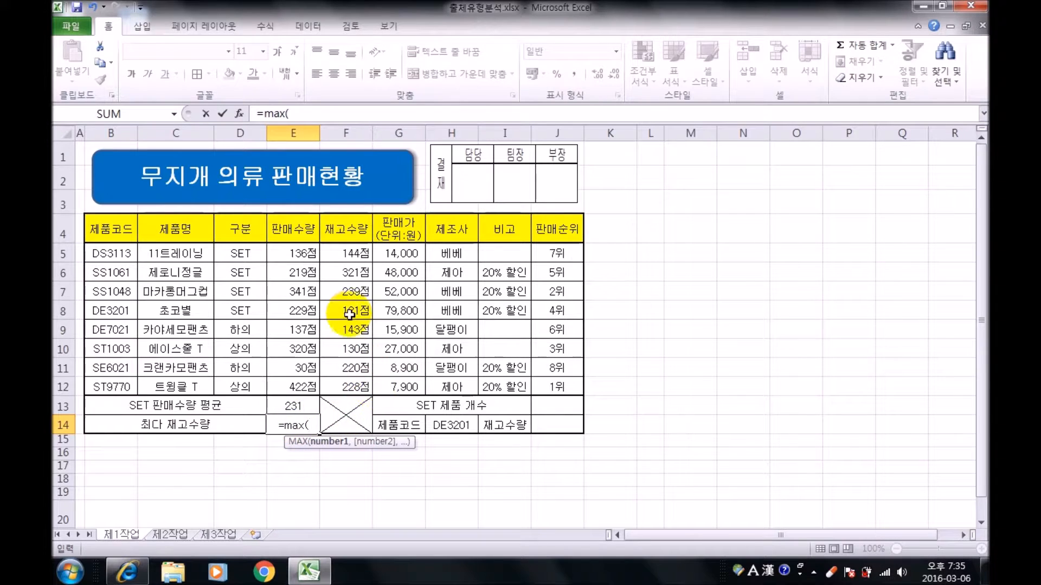
left_click(340, 252)
left_click_drag(340, 252, 362, 387)
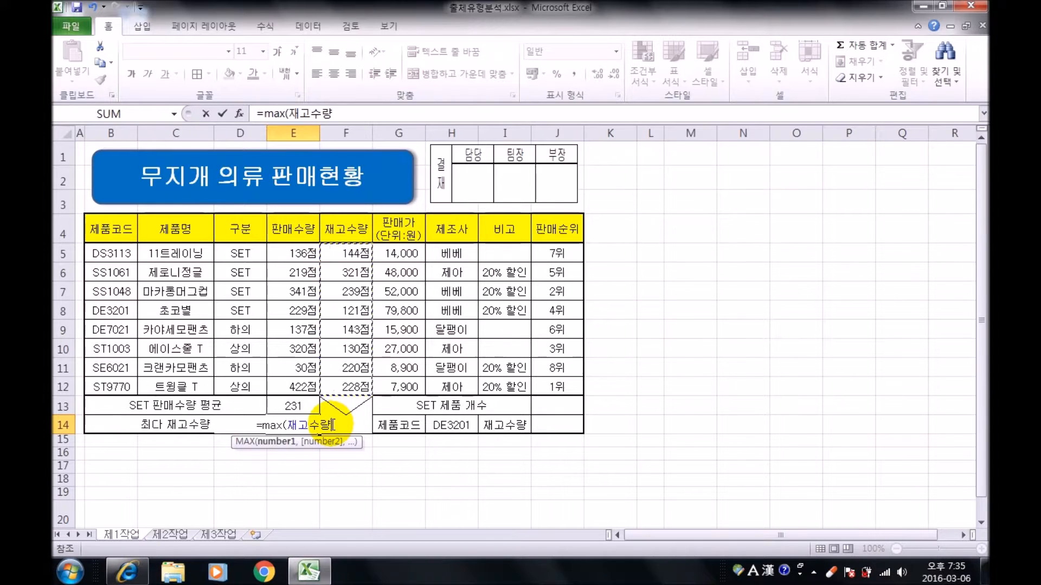
type(")")
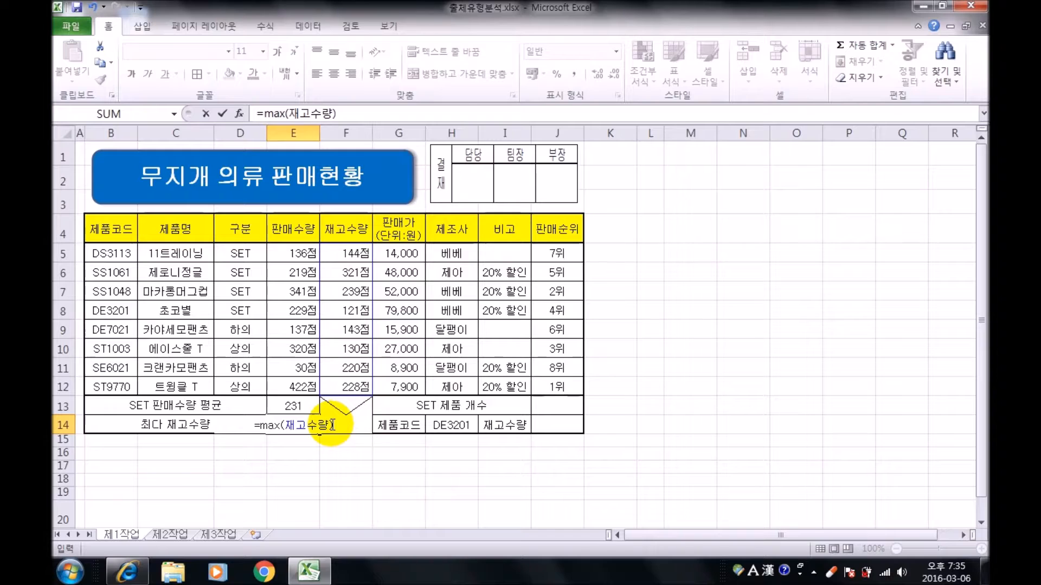
key("Return")
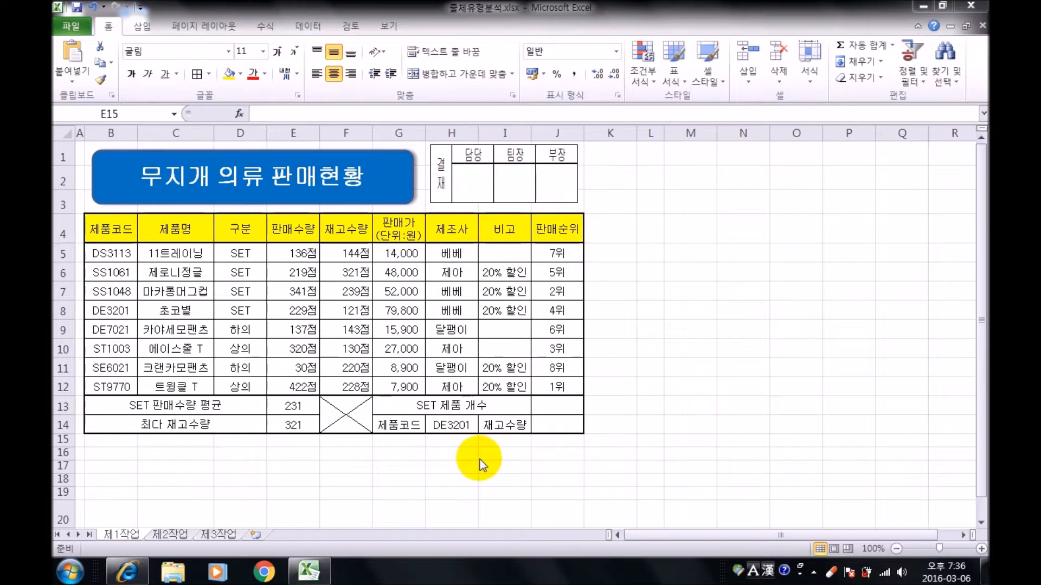
Calculate SET 제품 개수 in J13 with =COUNTIF(D5:D12,D5), counting the SET entries in the 구분 column.
left_click(560, 406)
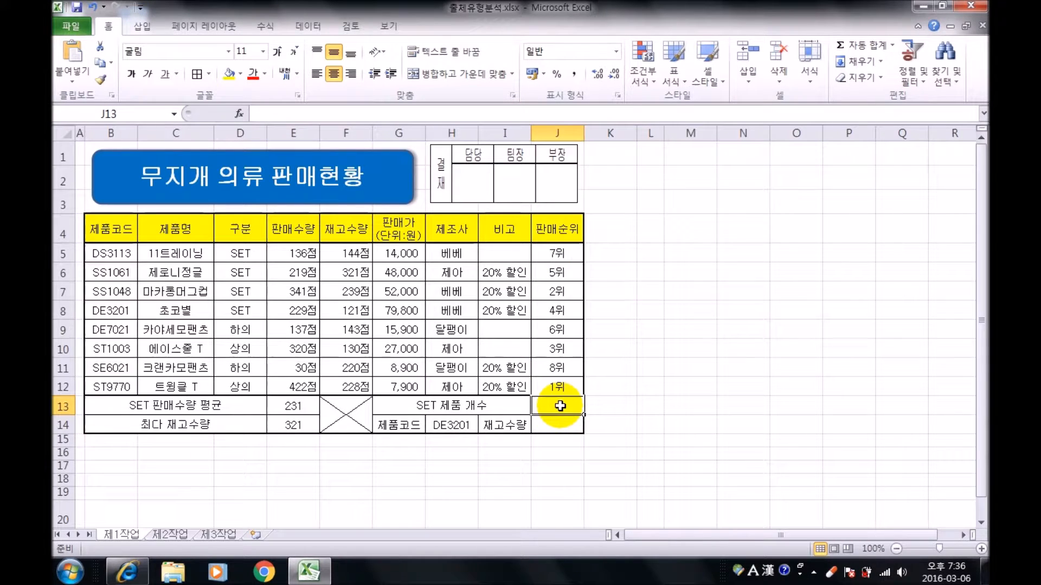
type("=")
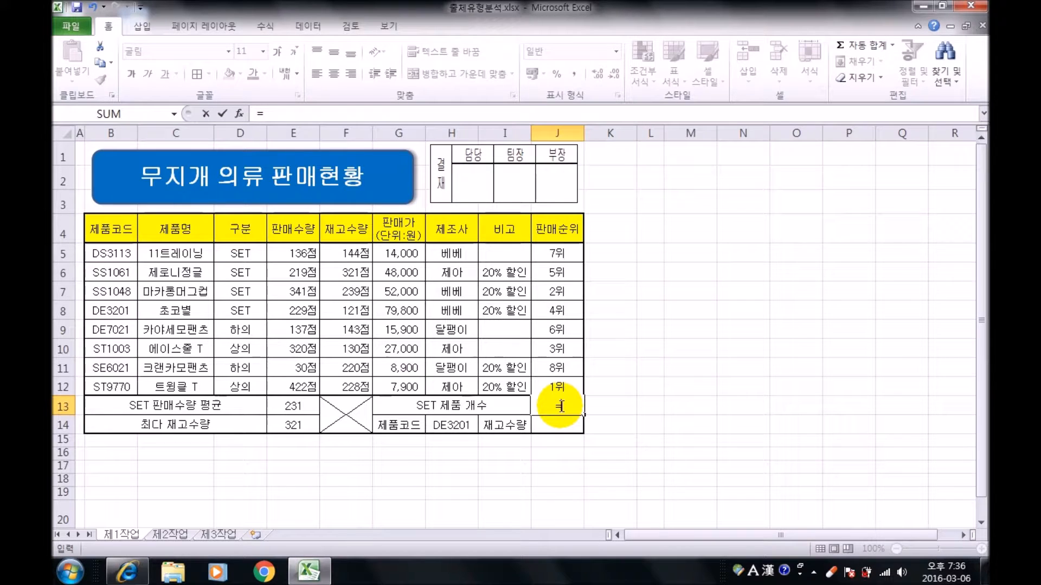
type("countif(")
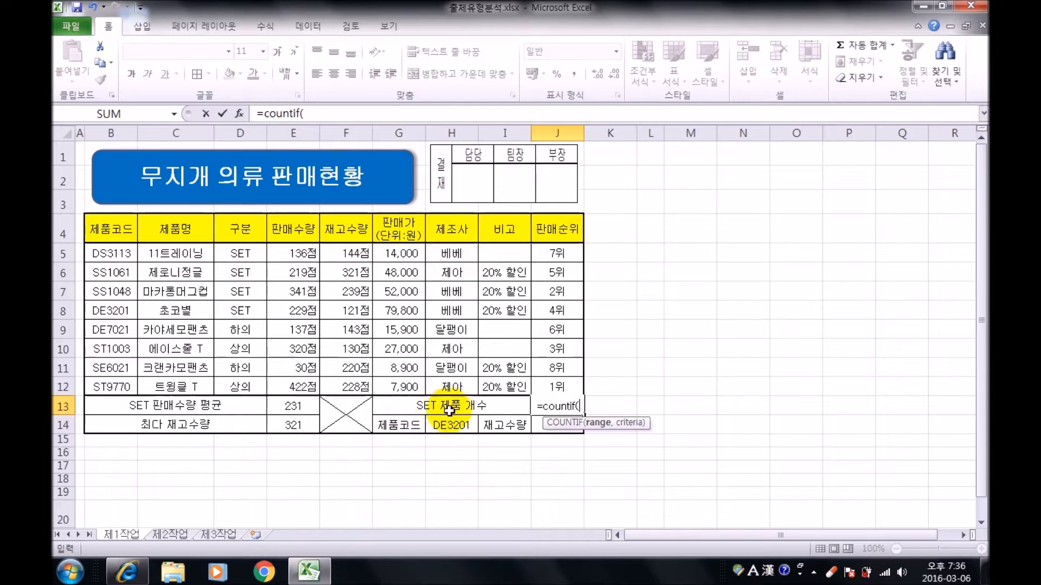
left_click_drag(241, 255, 253, 387)
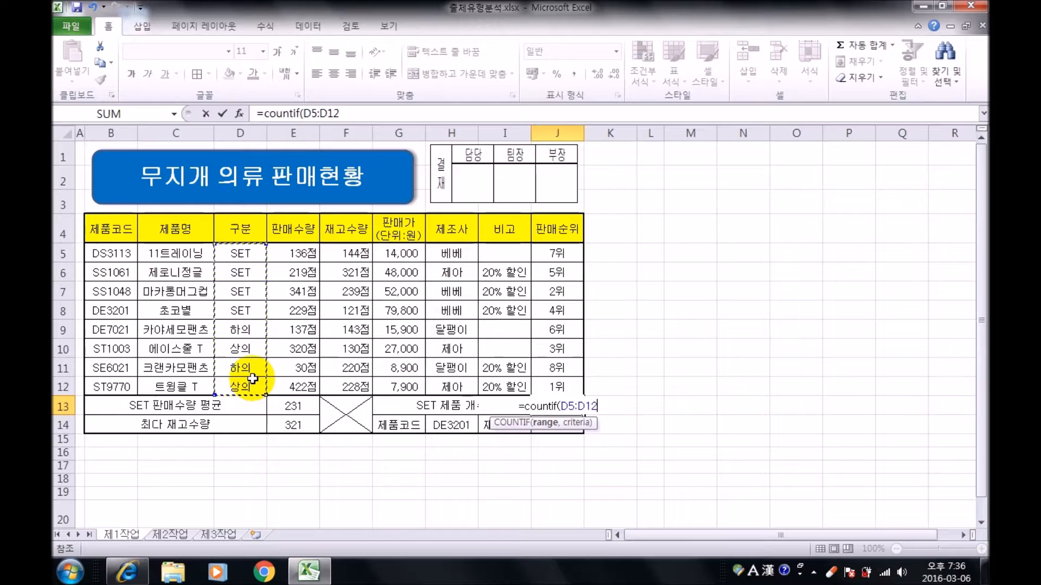
type(",")
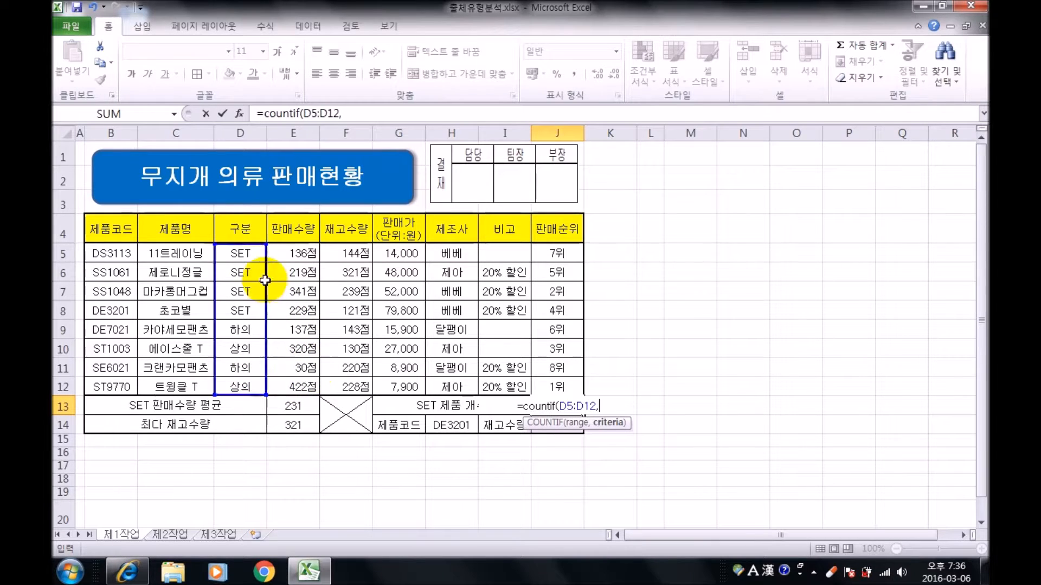
left_click(248, 254)
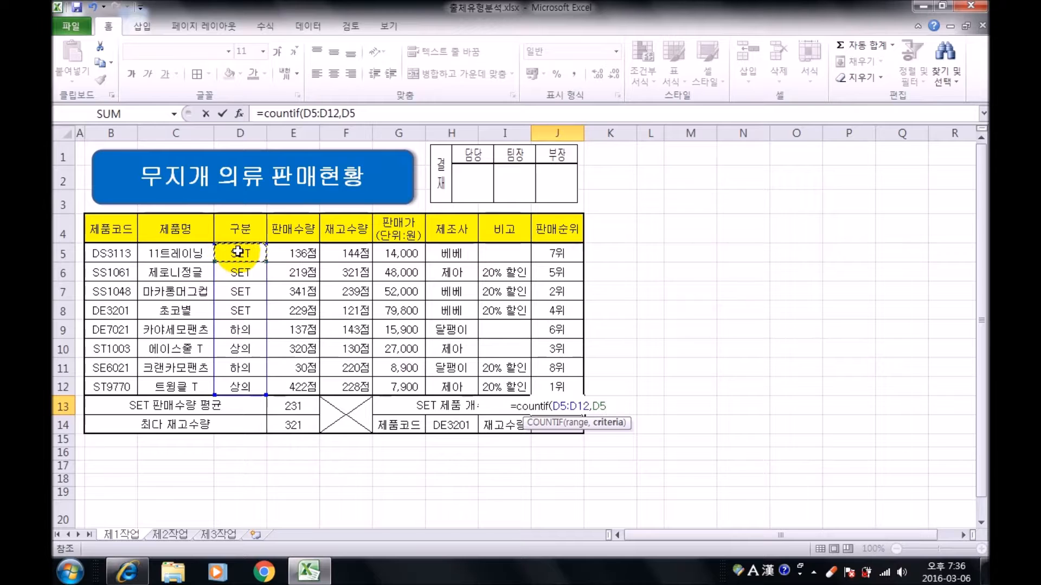
type(")")
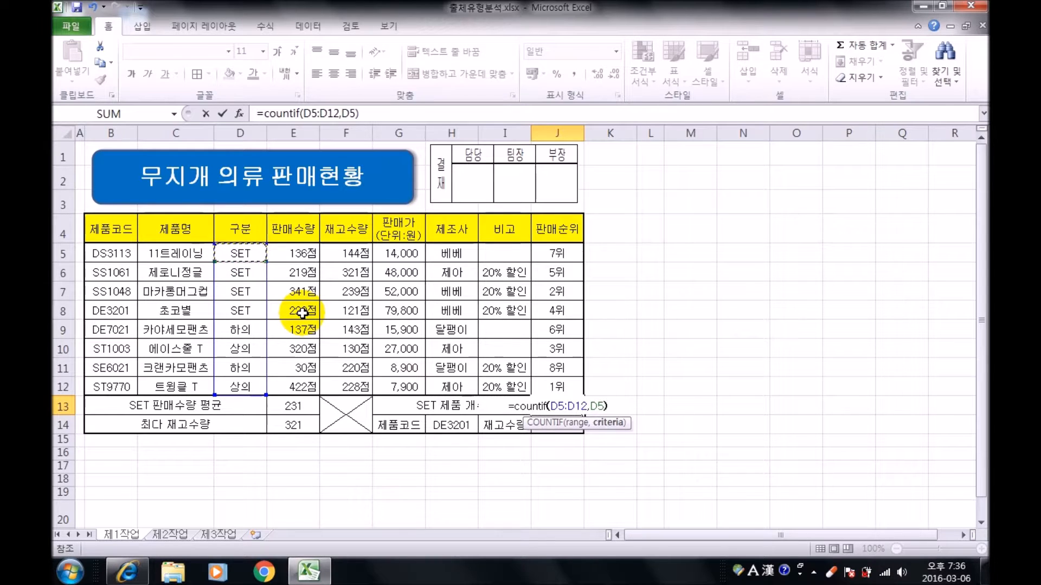
key("Return")
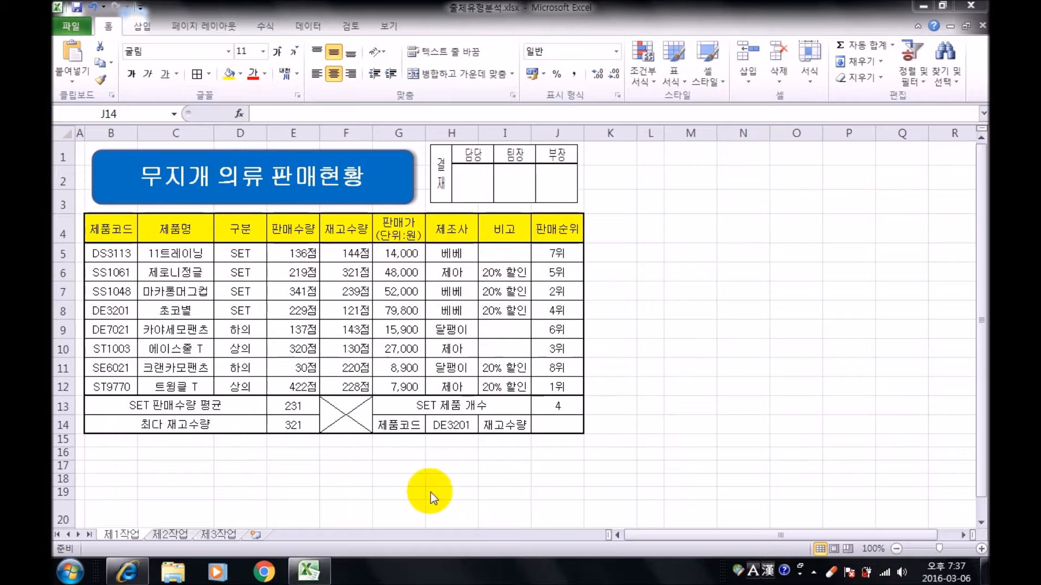
Check H14's product code list, keep DE3201 chosen, and find that product's code and 재고수량 in the table.
left_click(444, 424)
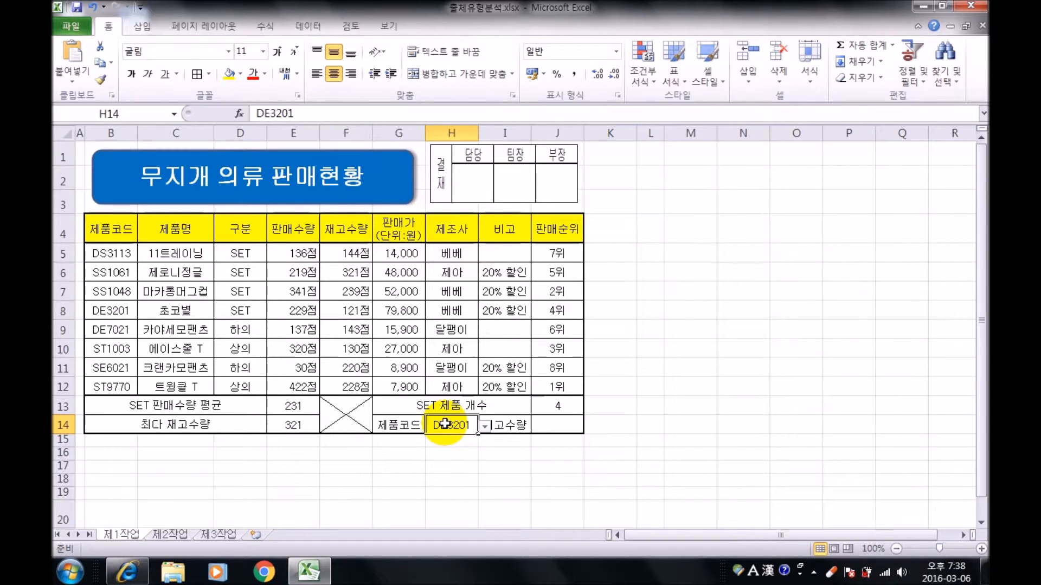
left_click(556, 426)
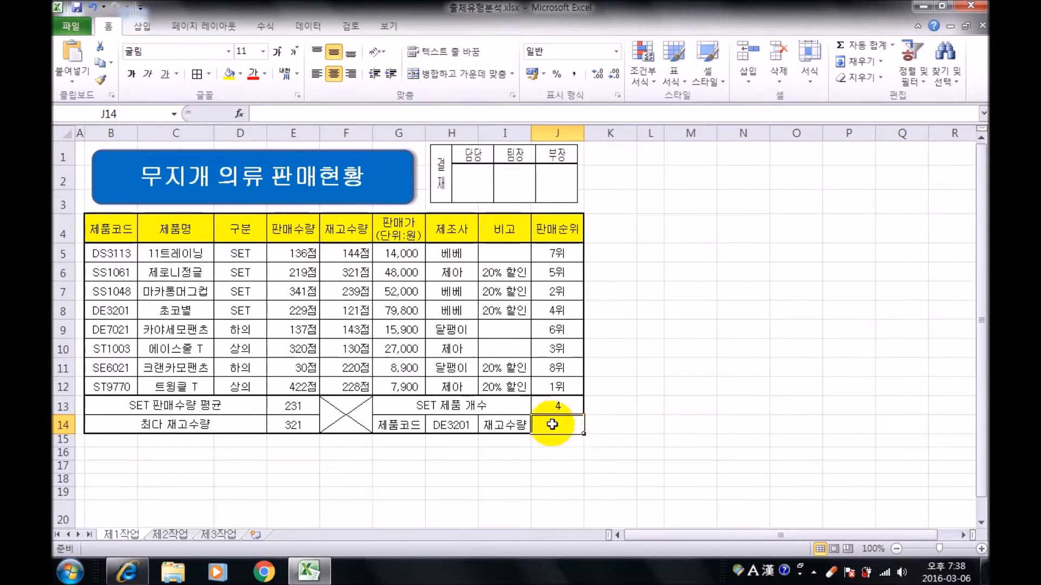
left_click(448, 428)
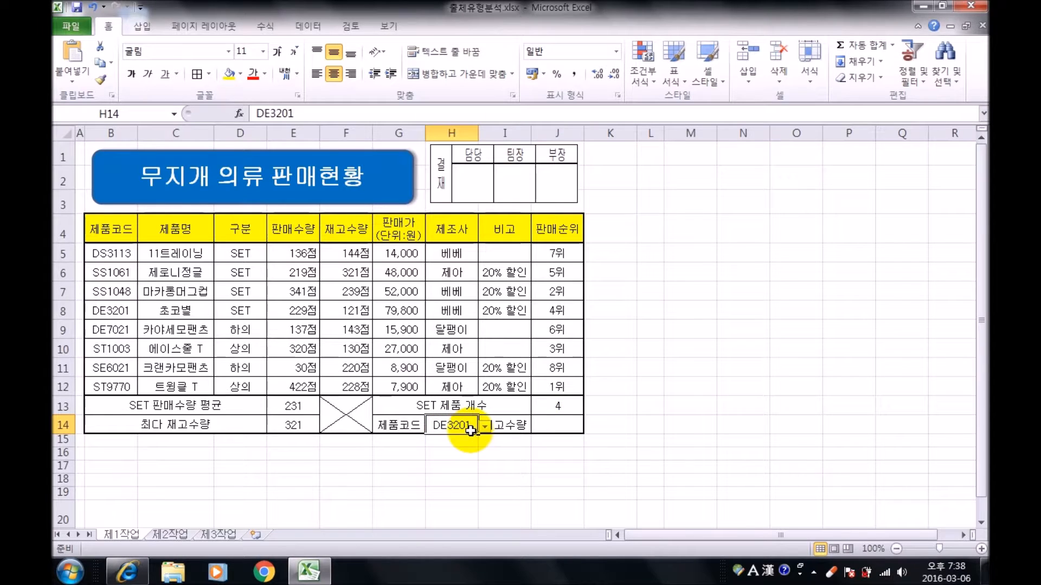
left_click(484, 427)
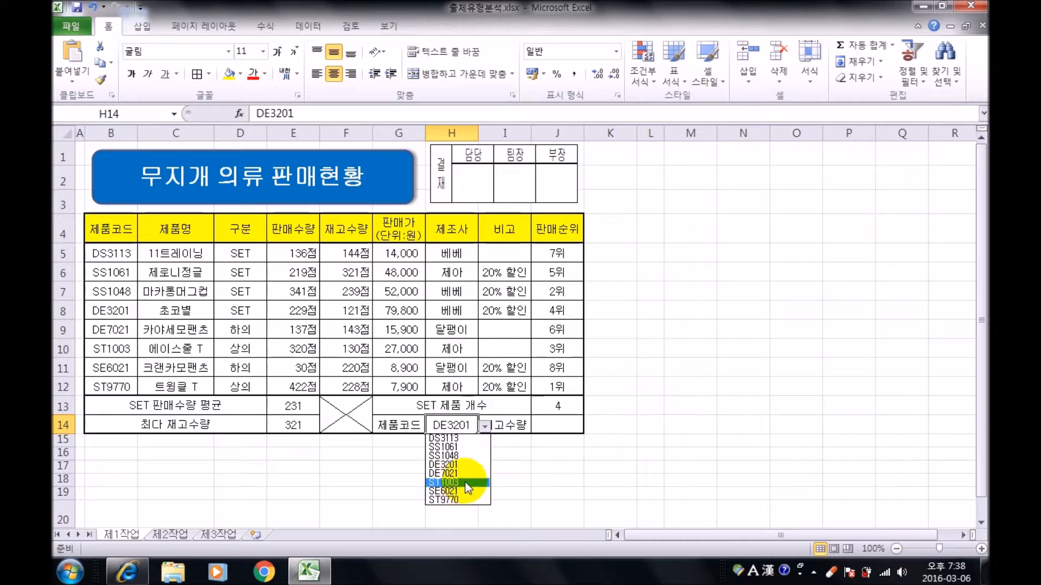
left_click(456, 465)
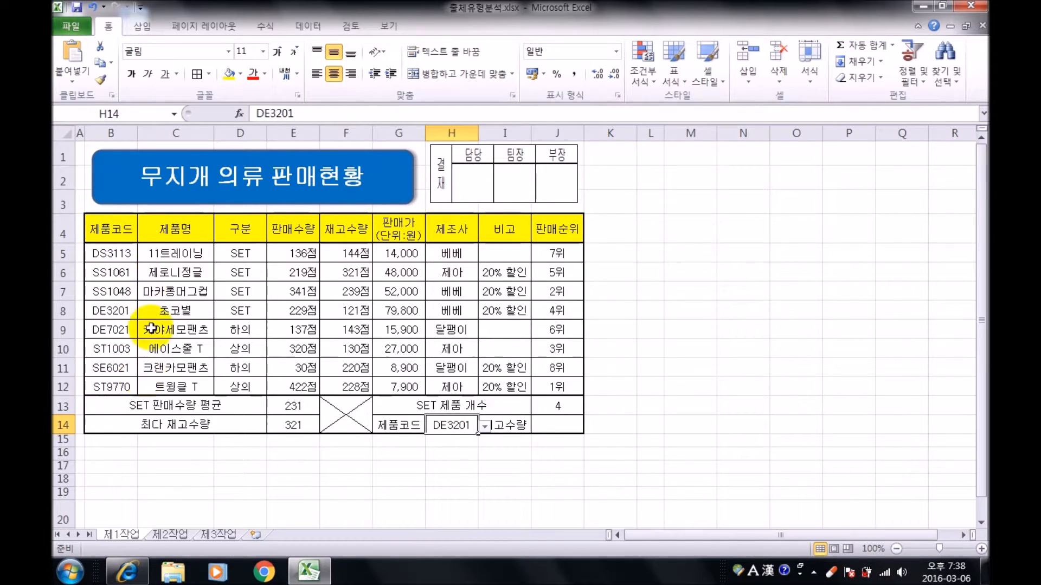
left_click(110, 319)
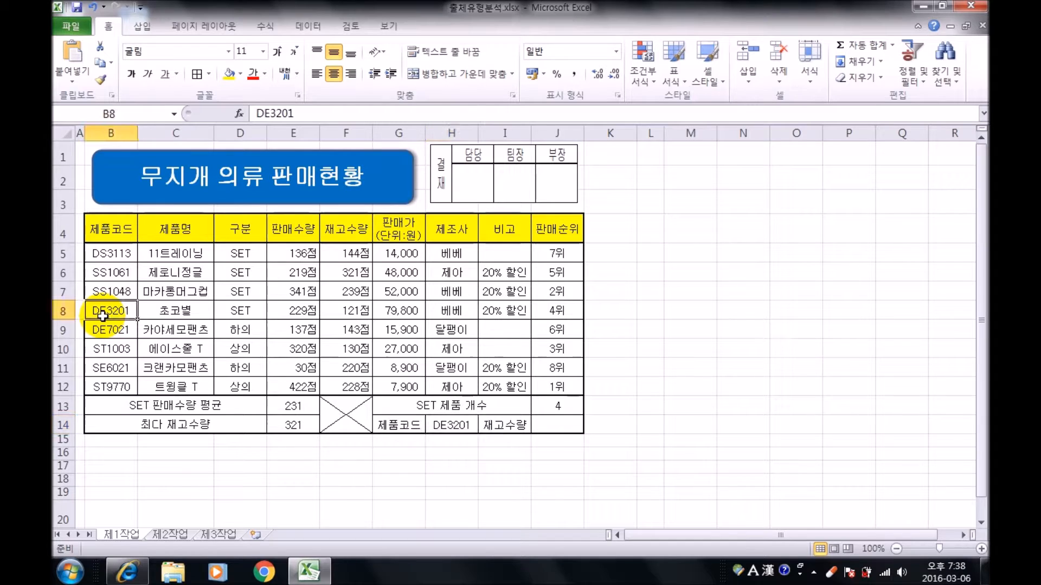
left_click(338, 313)
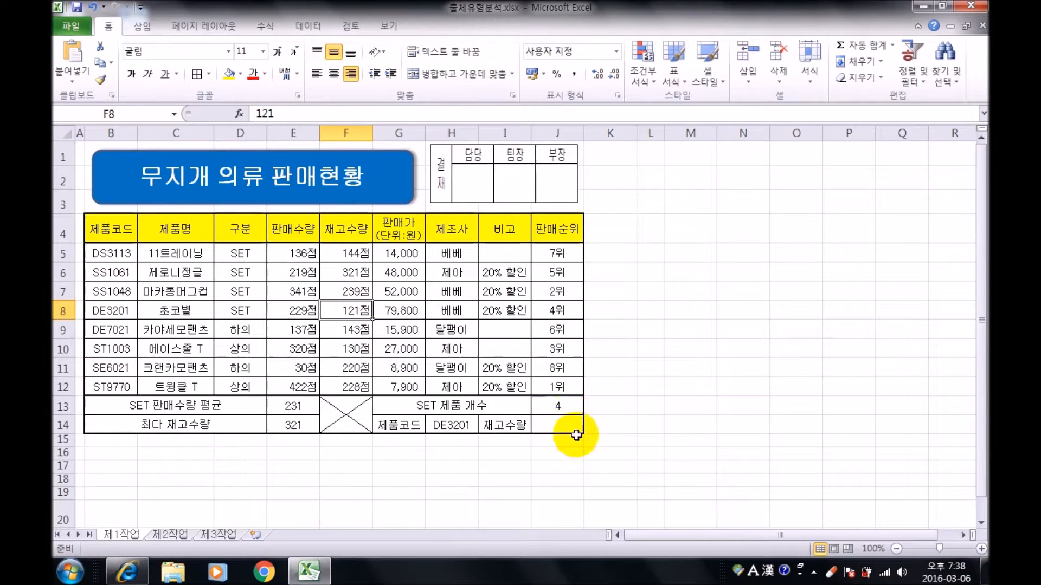
Start a VLOOKUP formula in J14 with the product code in H14 as its lookup value.
left_click(544, 430)
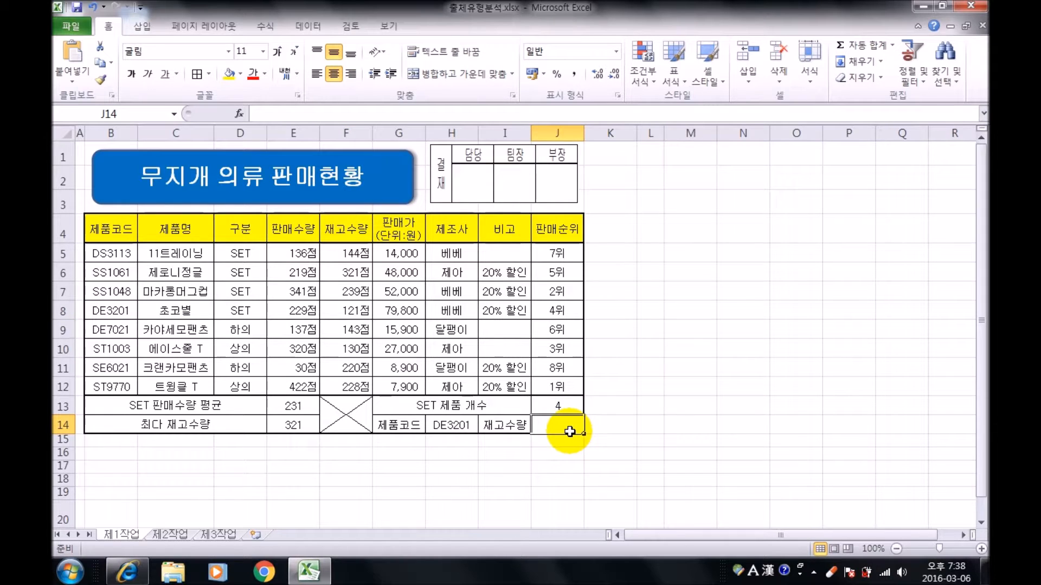
type("=")
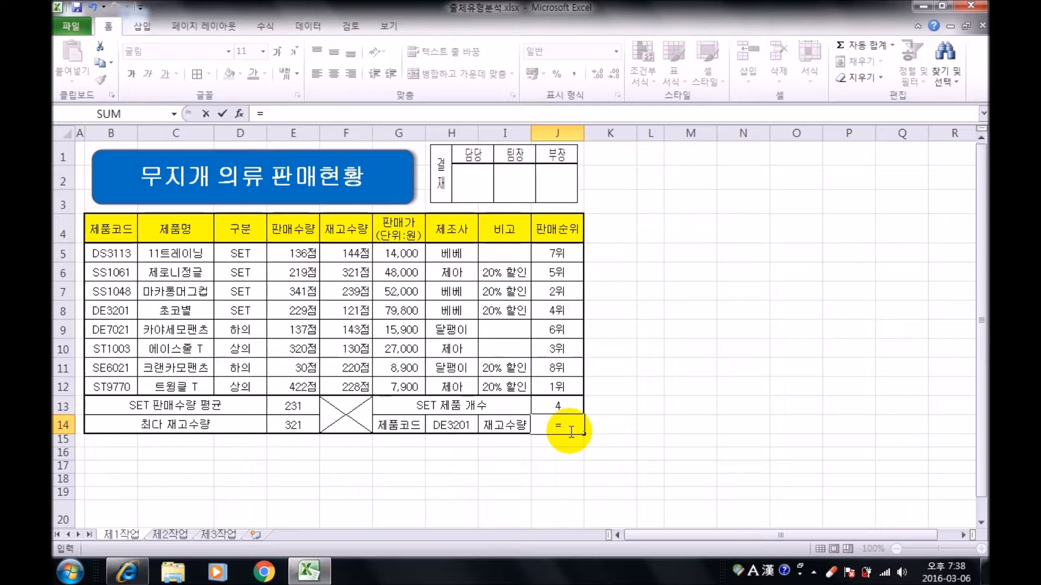
type("vl")
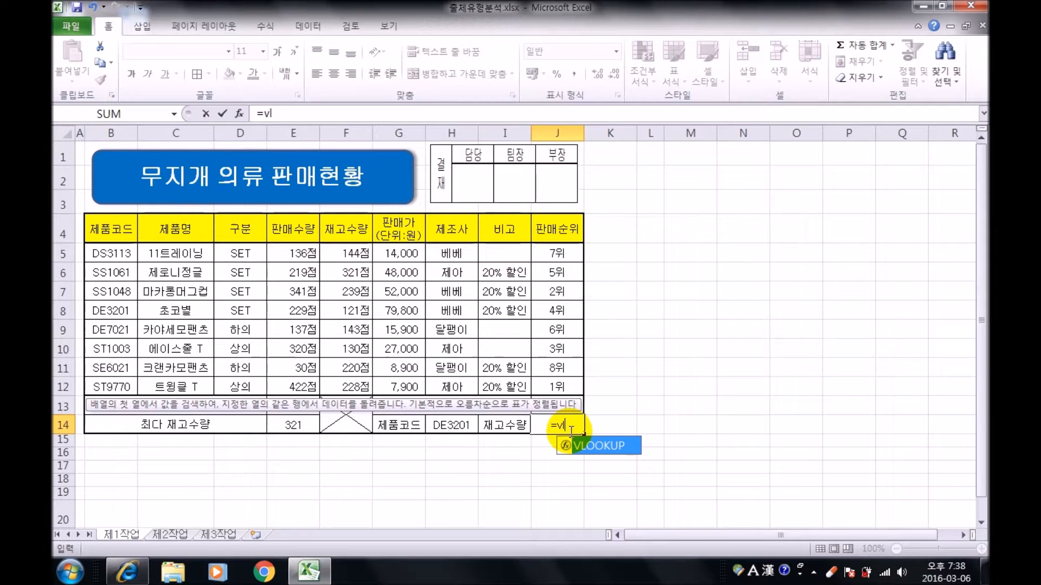
double_click(610, 445)
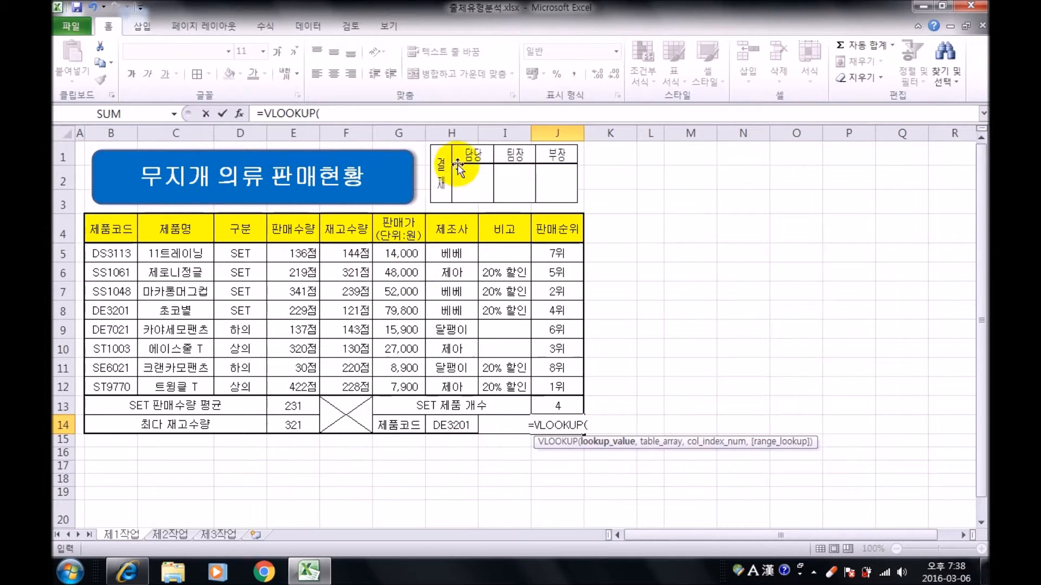
left_click(458, 427)
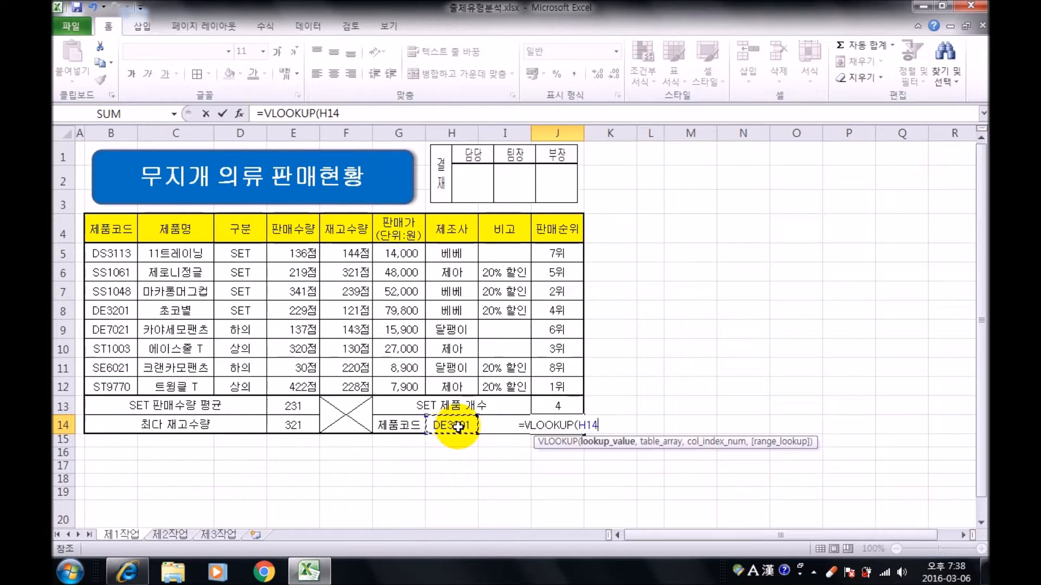
type(",")
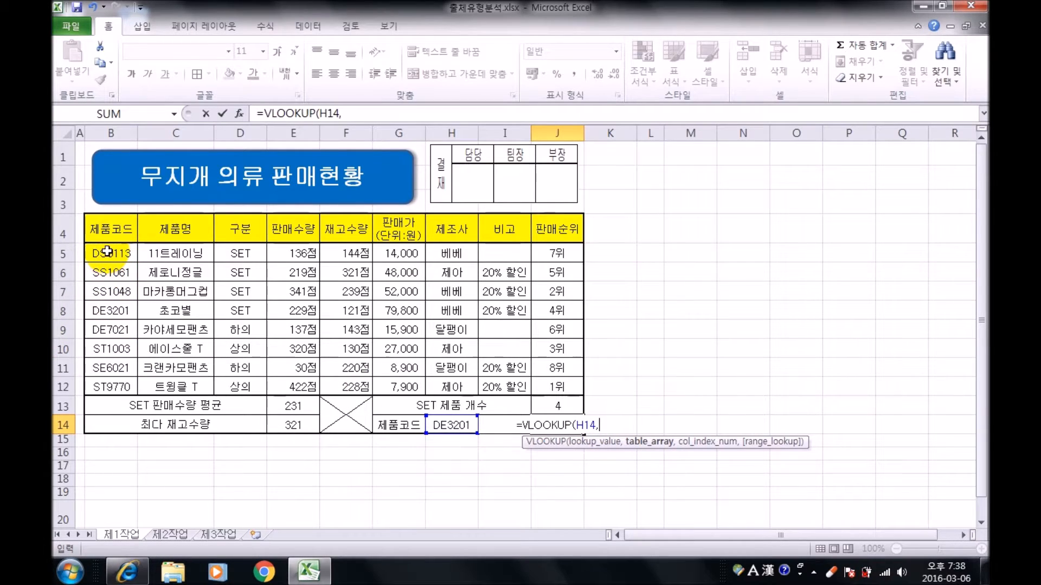
Complete the J14 formula as =VLOOKUP(H14,B5:H12,5,FALSE), using table range B5:H12, column 5 and exact match.
left_click_drag(107, 253, 453, 387)
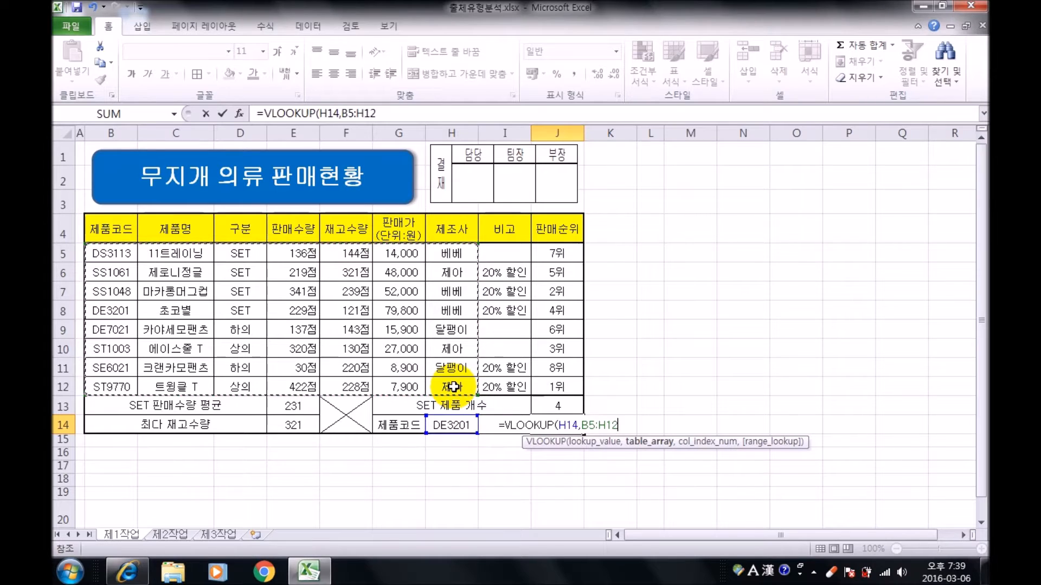
type(",")
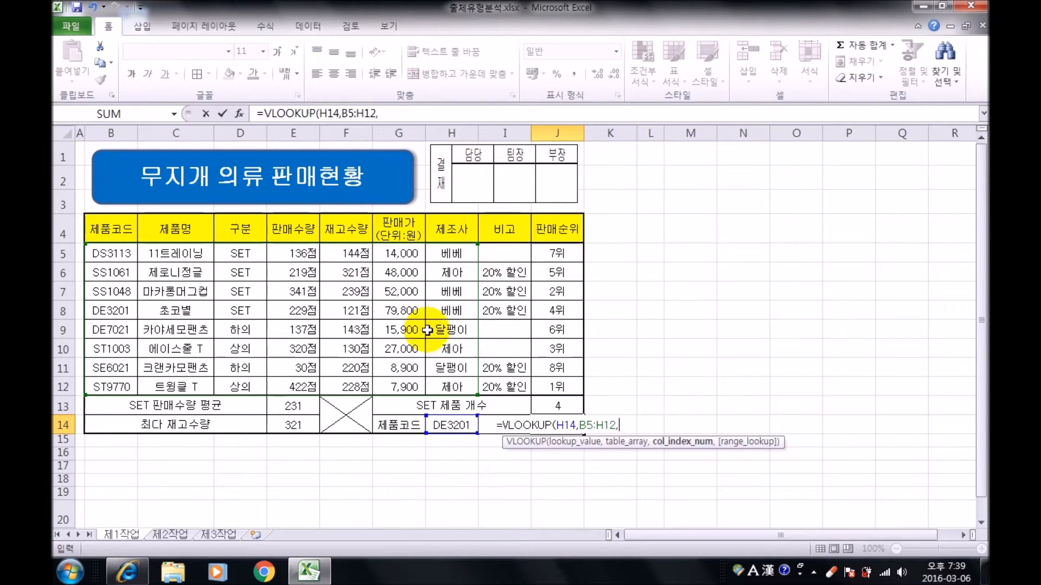
type("5")
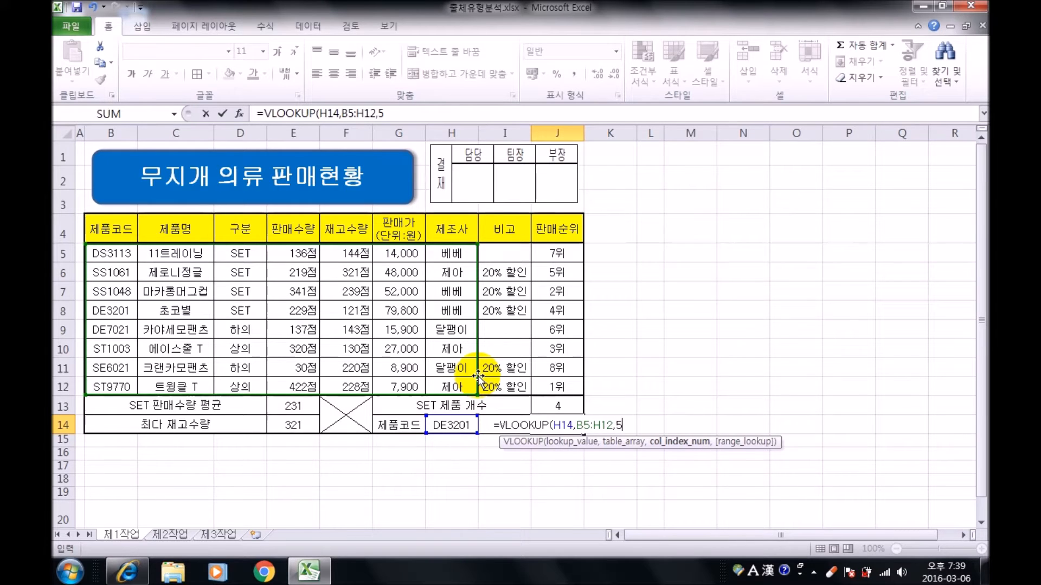
type(",")
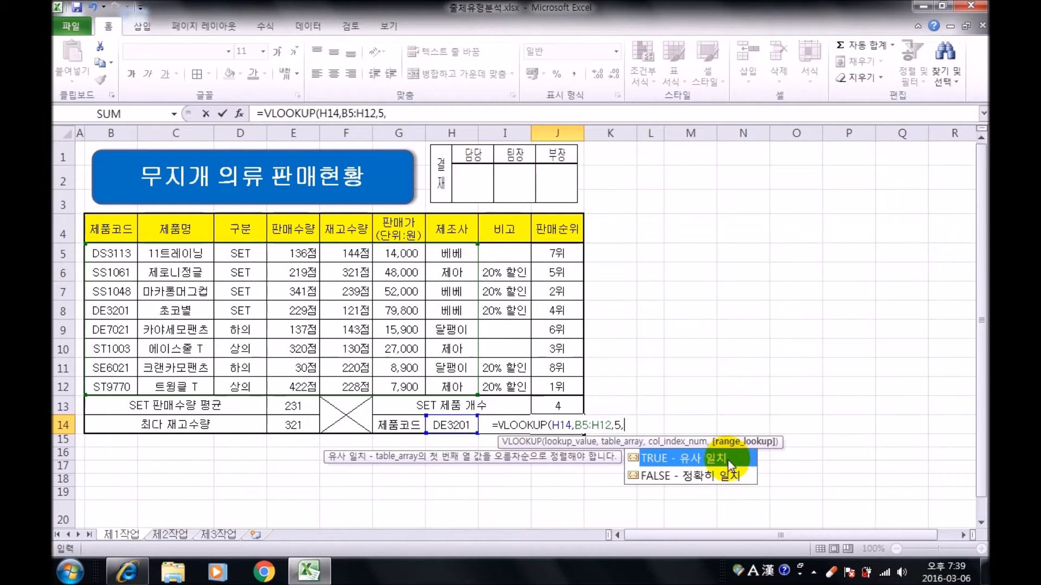
left_click(666, 477)
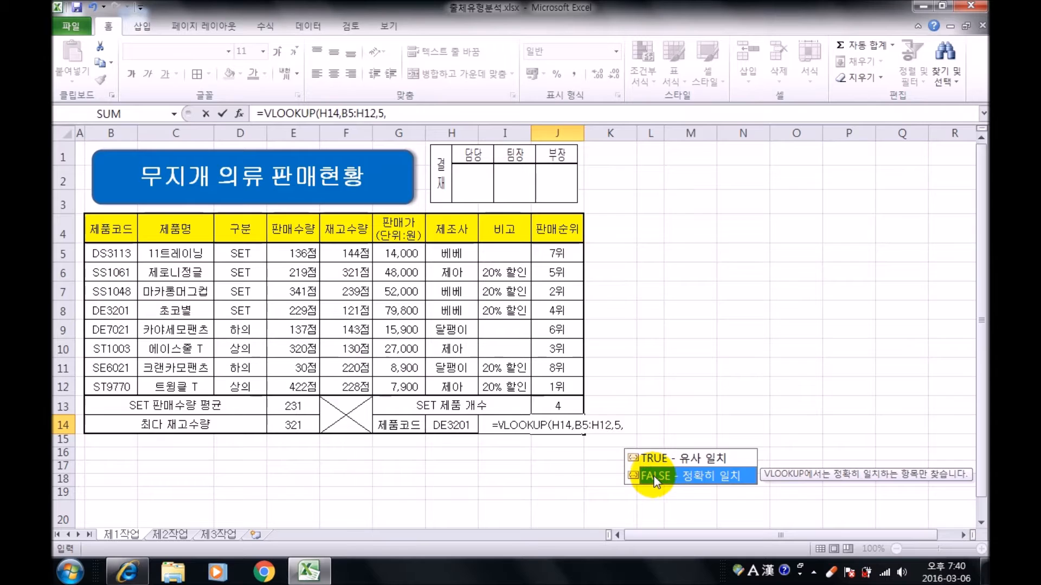
double_click(656, 476)
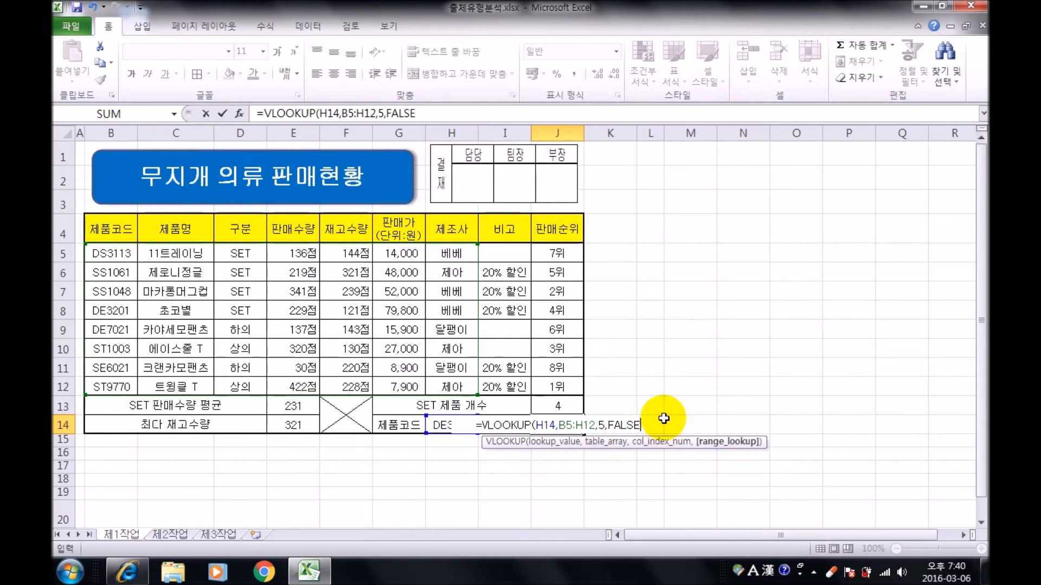
type(")")
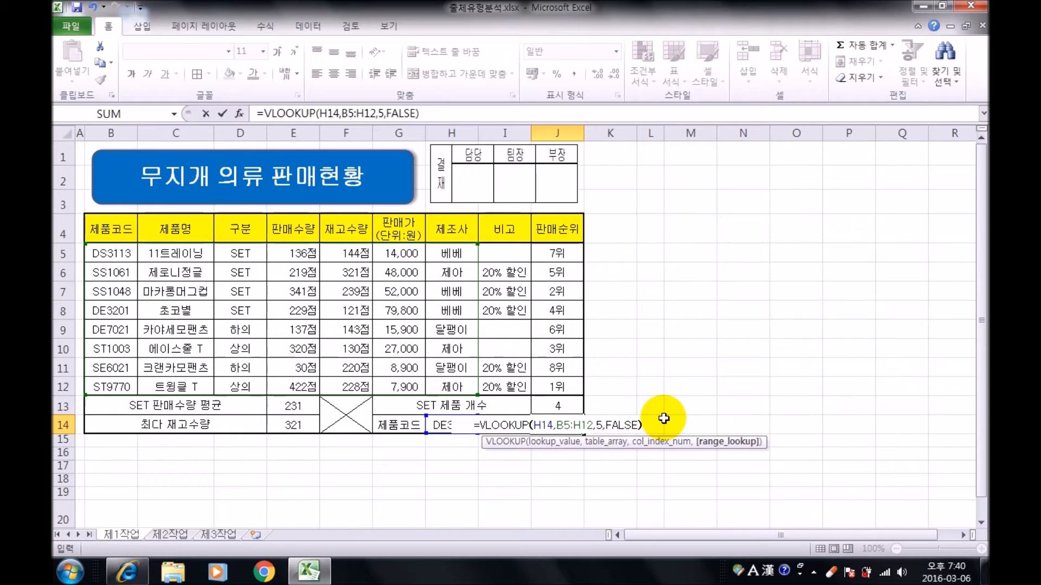
key("Return")
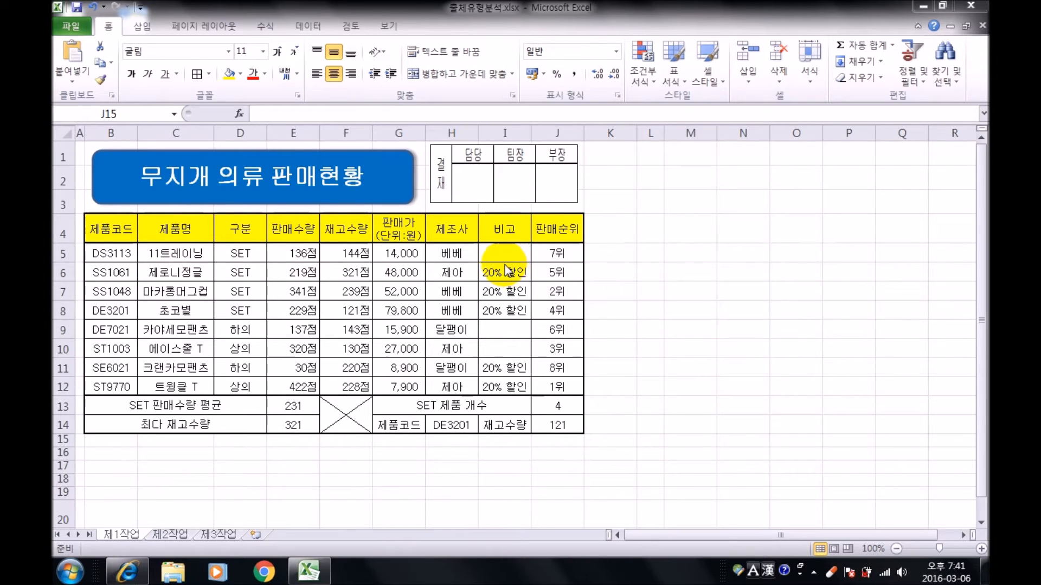
Apply green gradient-fill data bars to the 판매가 values in G5:G12 with conditional formatting.
left_click(411, 252)
left_click_drag(411, 252, 400, 385)
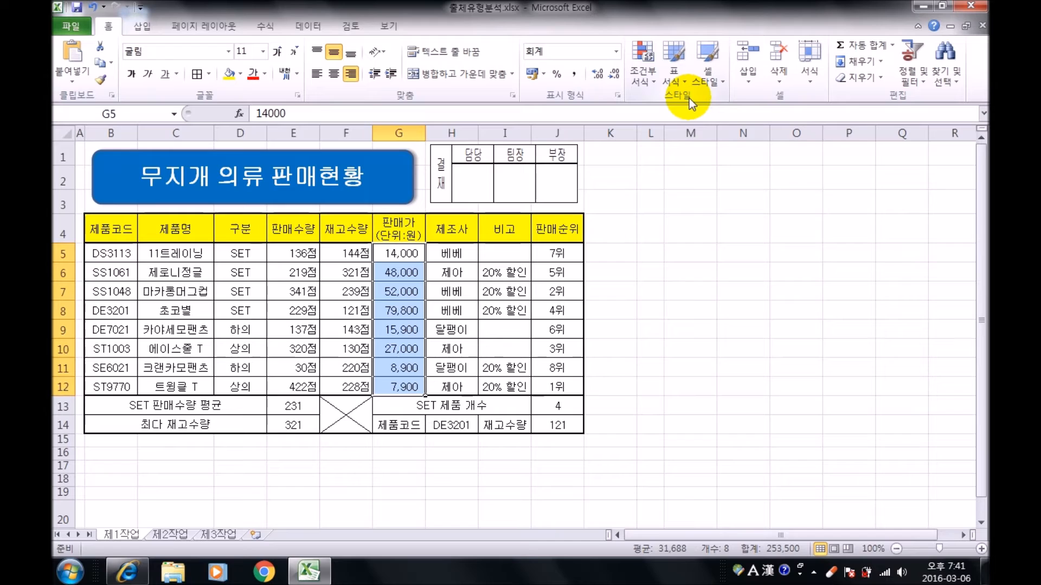
left_click(642, 79)
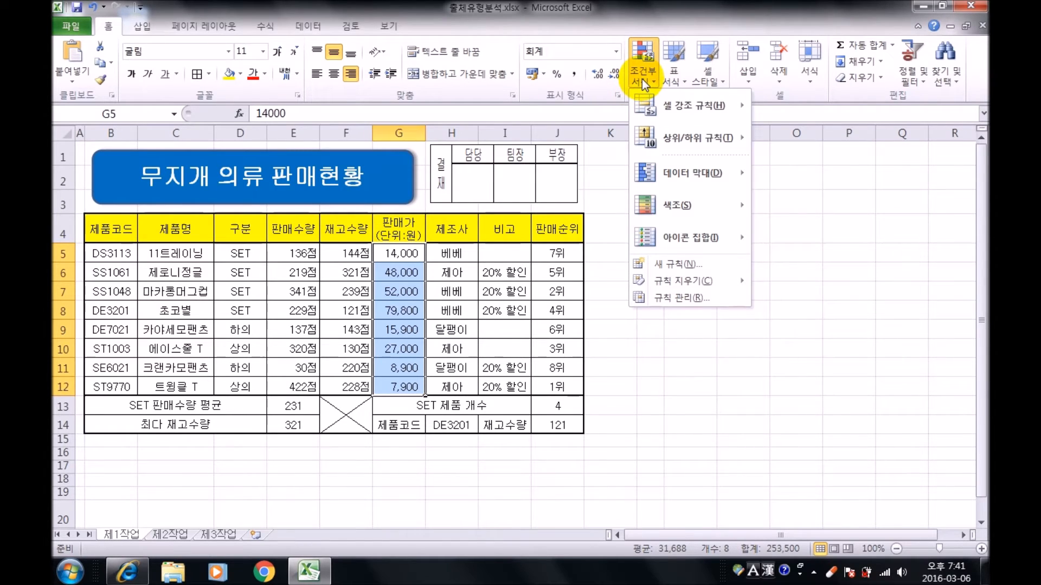
mouse_move(687, 179)
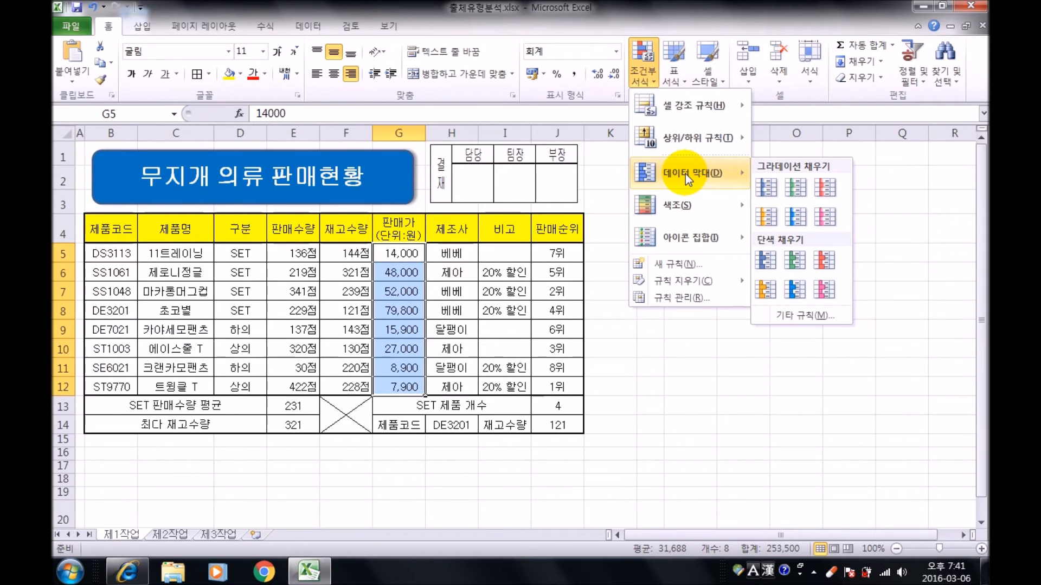
left_click(803, 190)
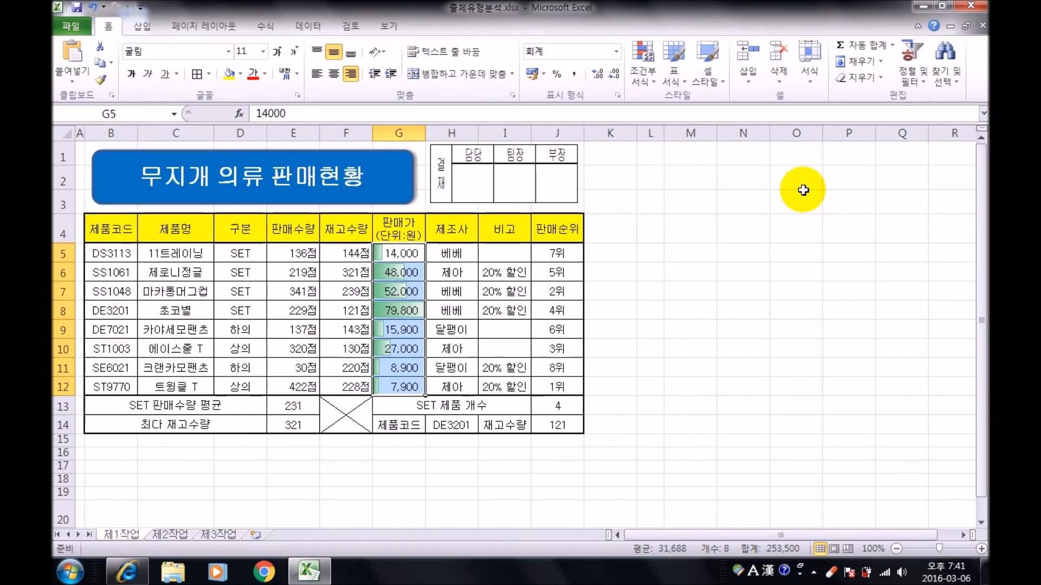
Edit the data bar rule for G5:G12 so the minimum type is 최소값 and the maximum type is 최대값.
left_click(645, 84)
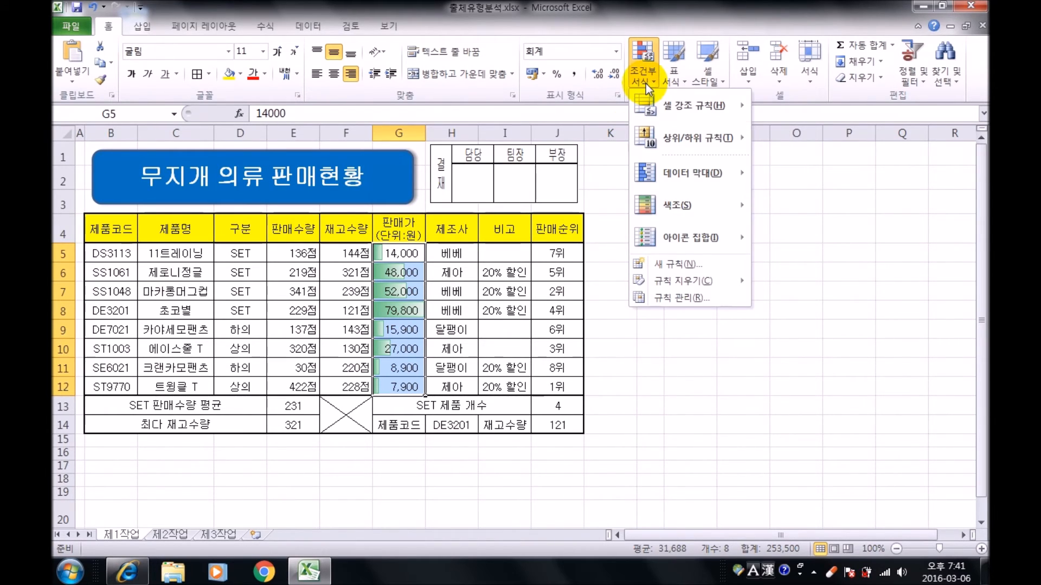
left_click(698, 297)
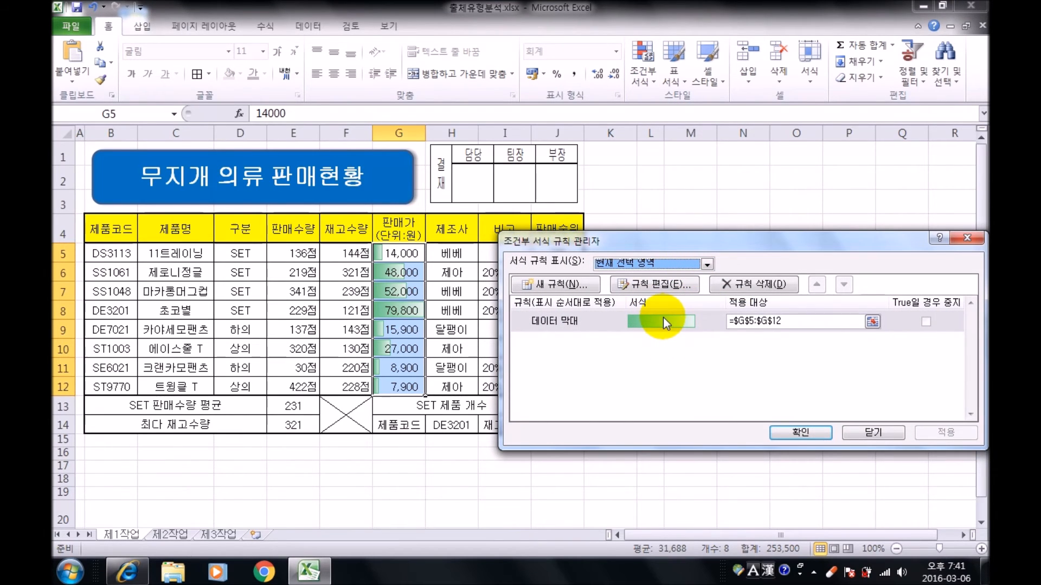
left_click(650, 284)
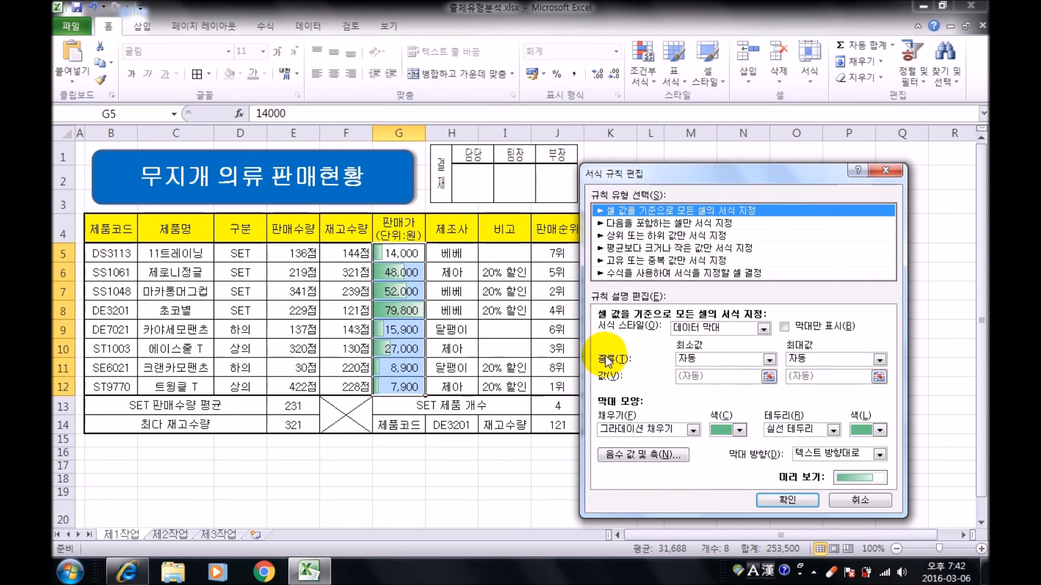
left_click(698, 359)
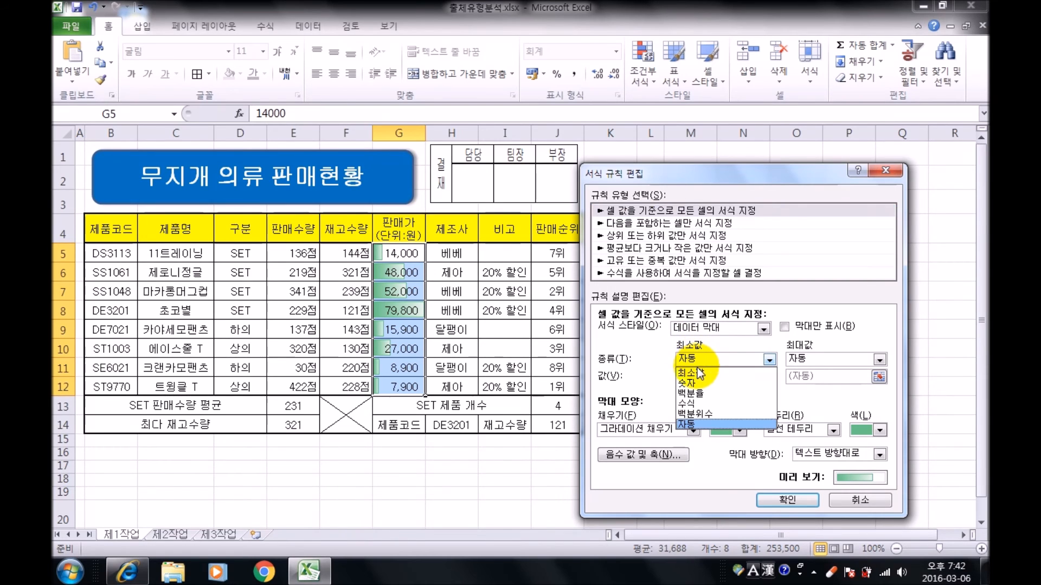
left_click(698, 373)
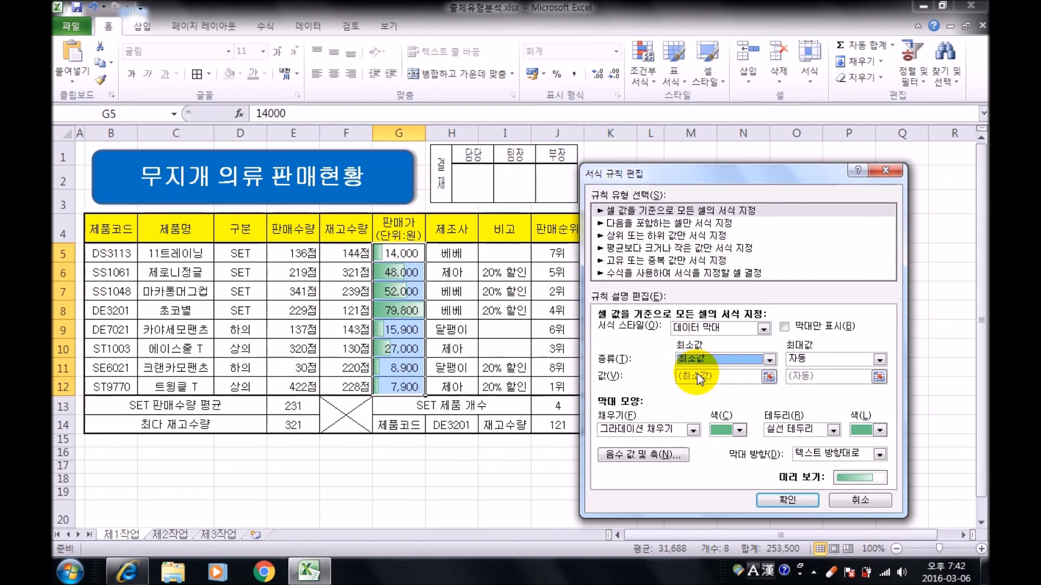
left_click(811, 360)
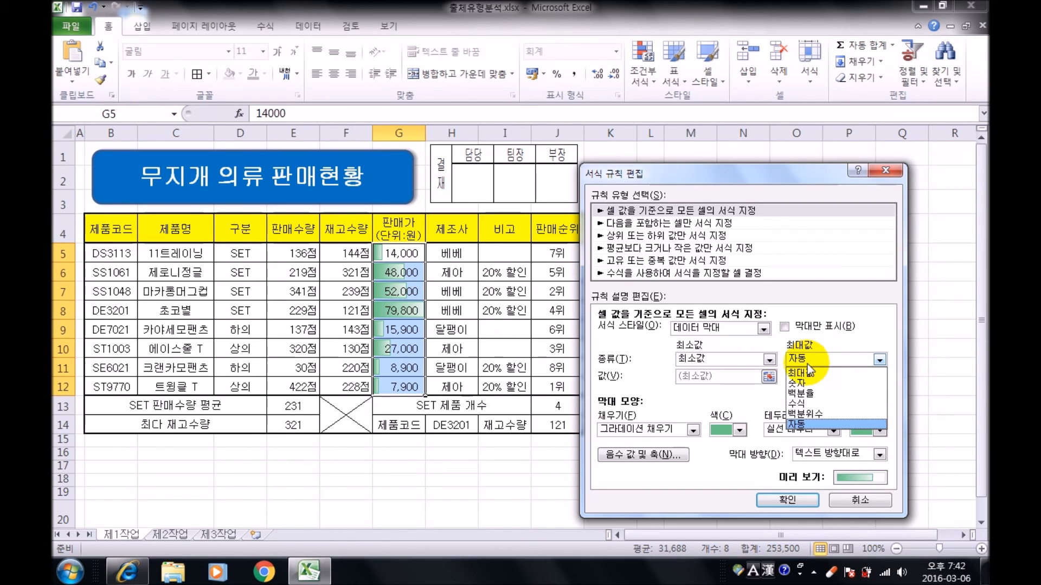
left_click(812, 374)
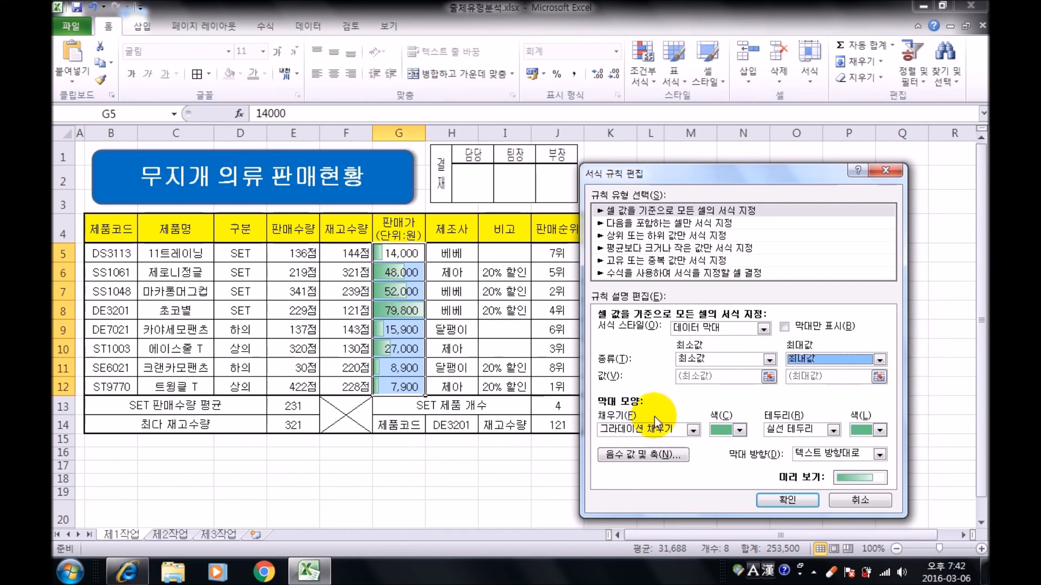
Set the data bars' border to 테두리 없음 and apply the edited rule to the 판매가 values.
left_click(779, 427)
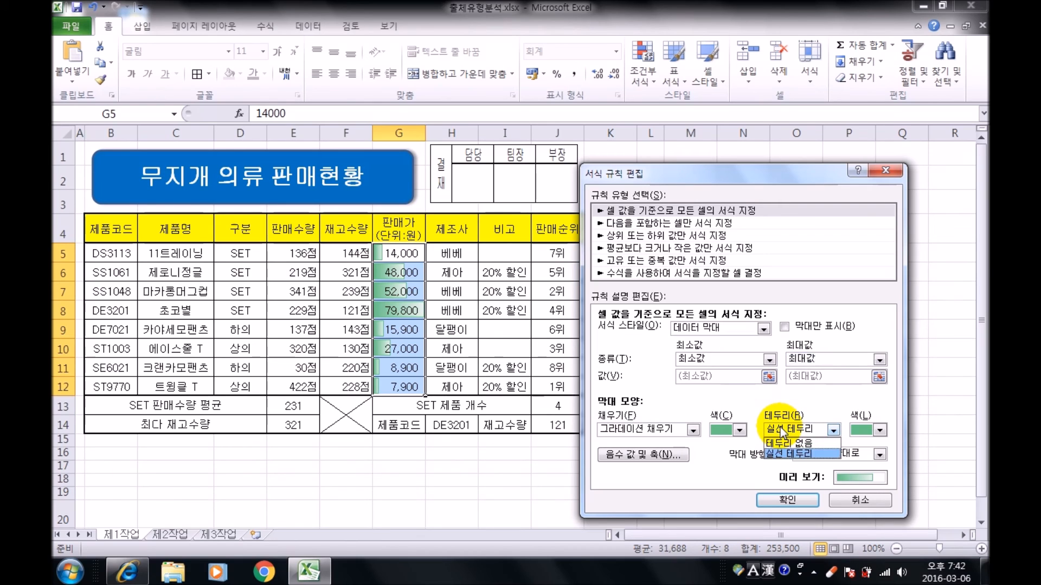
left_click(786, 443)
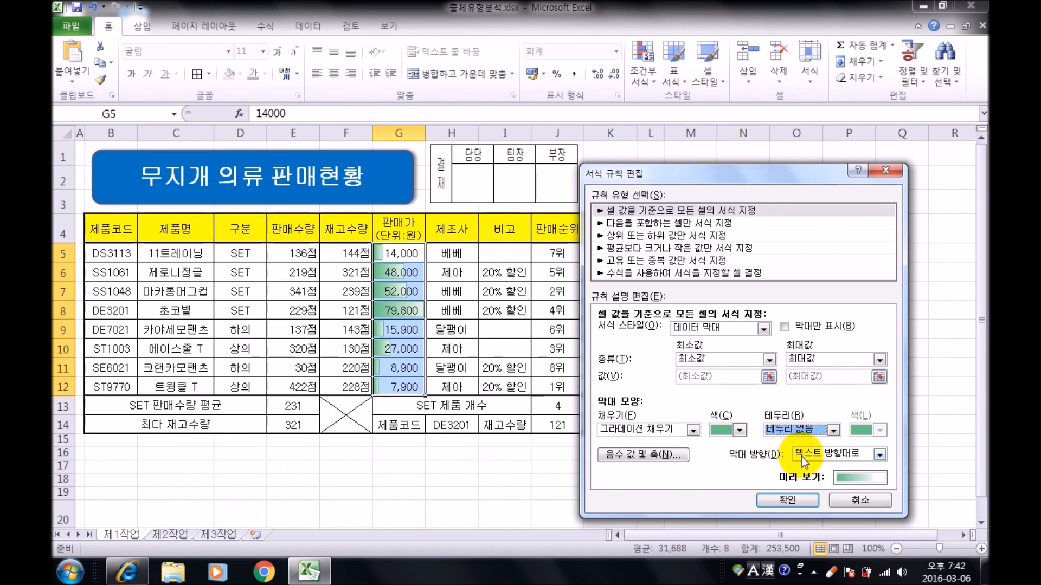
left_click(799, 500)
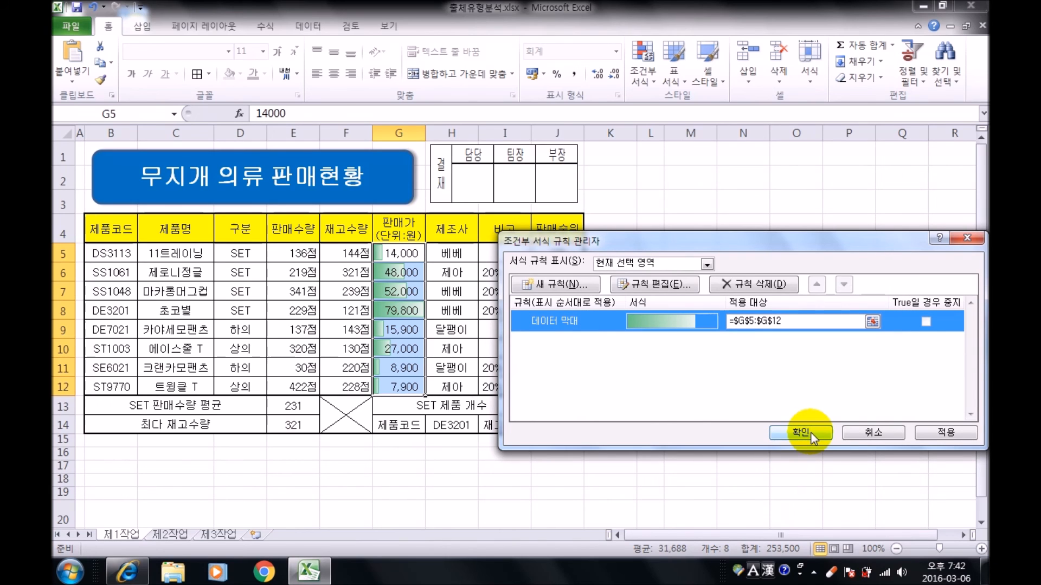
left_click(811, 434)
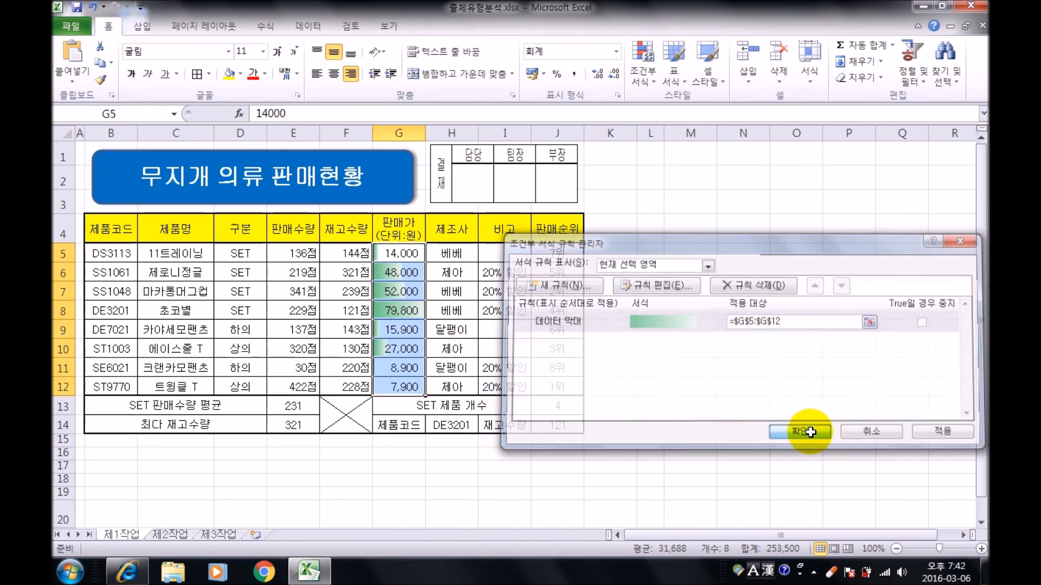
left_click_drag(619, 479, 624, 470)
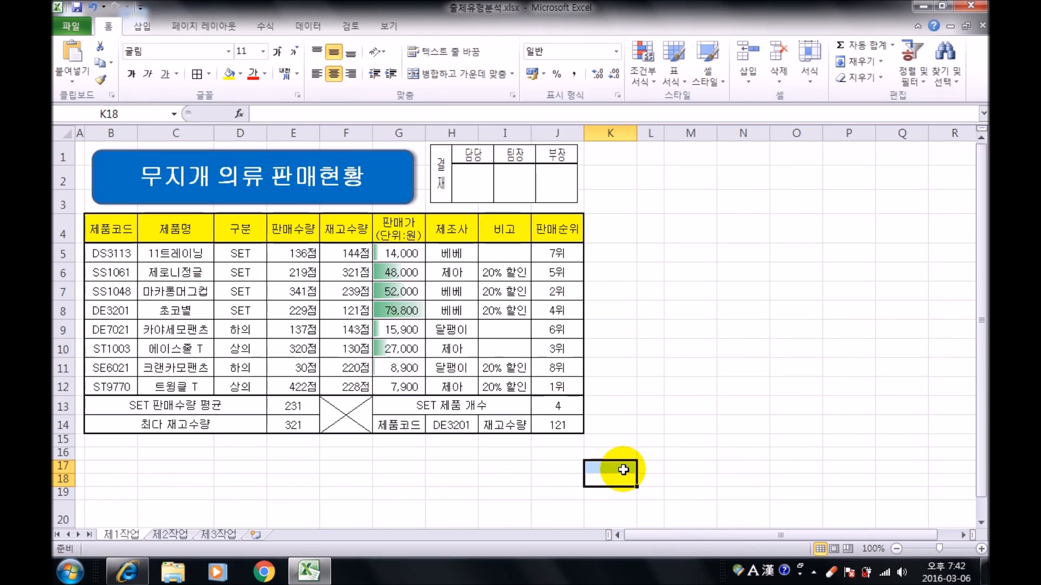